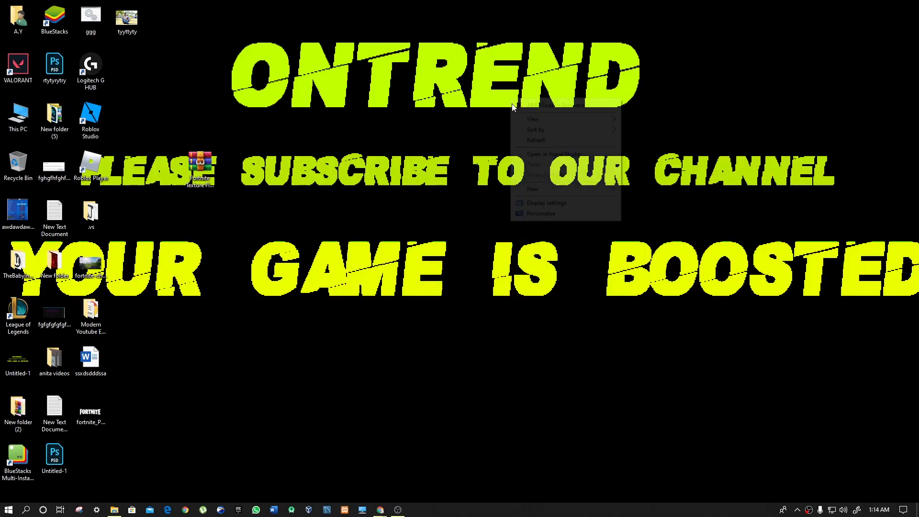
Move the Fortnite Texture FIX Season 3 archive to the middle of the desktop and extract its contents there.
right_click(545, 134)
click(571, 176)
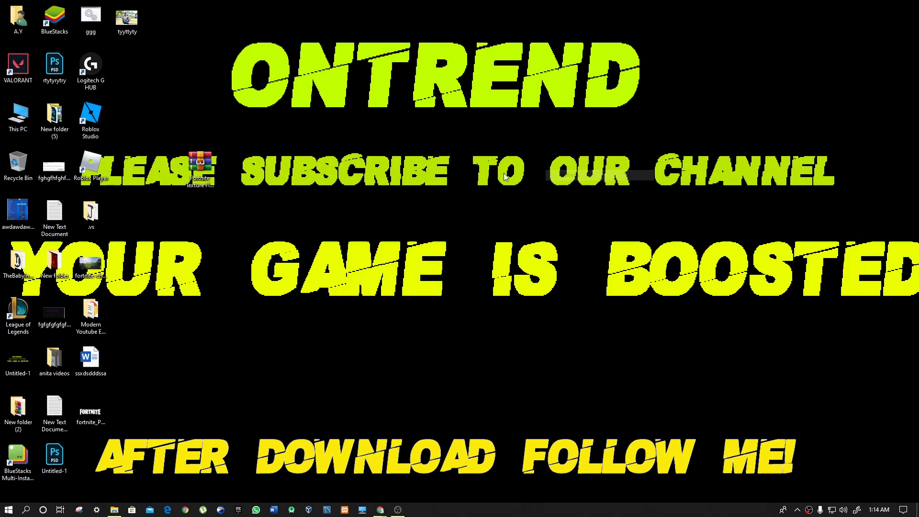
drag(200, 166, 455, 165)
drag(350, 134, 562, 231)
drag(432, 165, 453, 171)
right_click(453, 169)
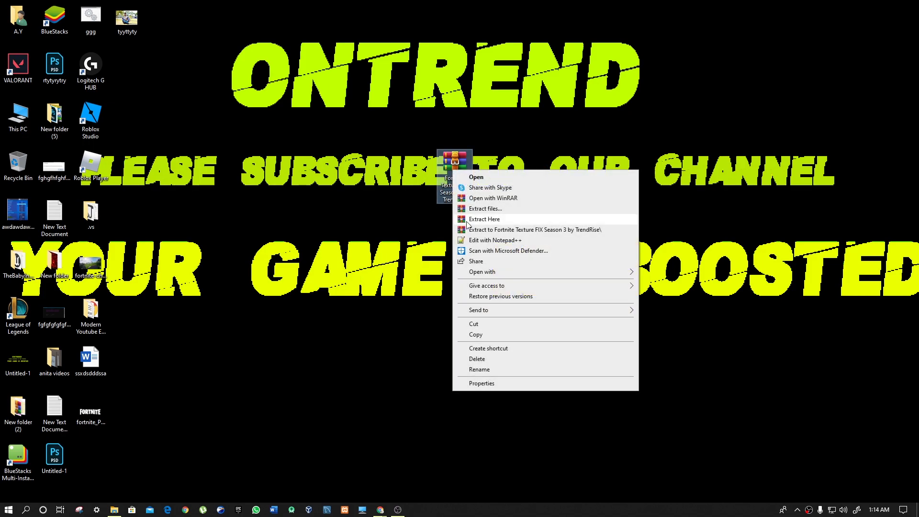
click(494, 219)
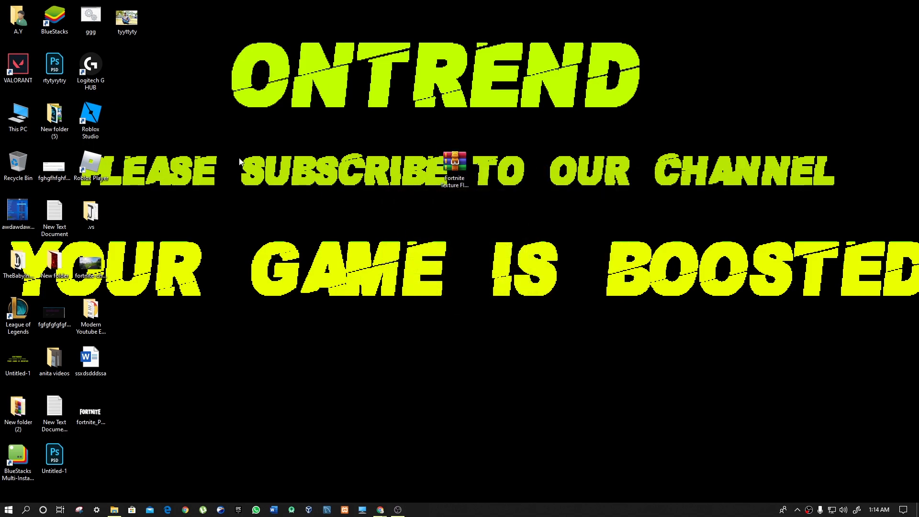
Place the extracted Fortnite Texture FIX folder beside the archive and open it in a maximized window.
drag(91, 458, 346, 165)
drag(270, 137, 346, 177)
double_click(346, 177)
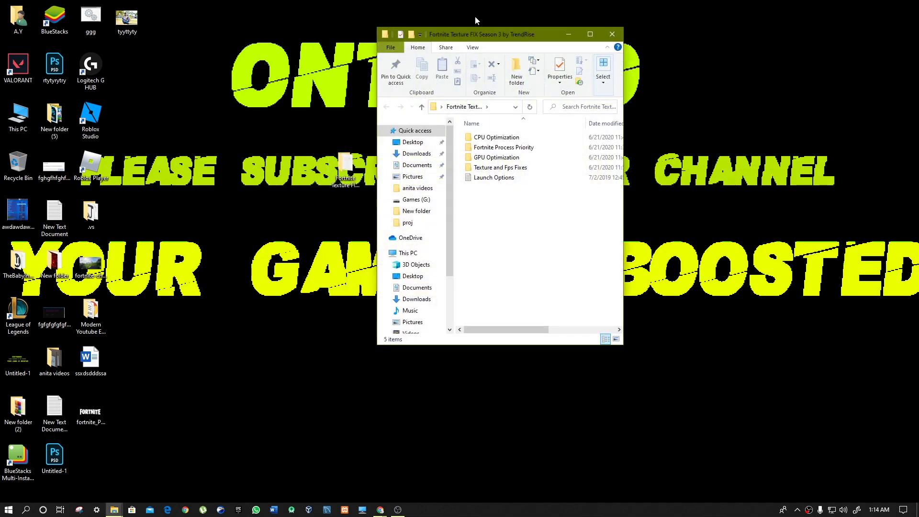
double_click(481, 37)
Open the CPU Optimization text file inside the CPU Optimization folder.
drag(249, 193, 93, 86)
click(139, 188)
double_click(126, 106)
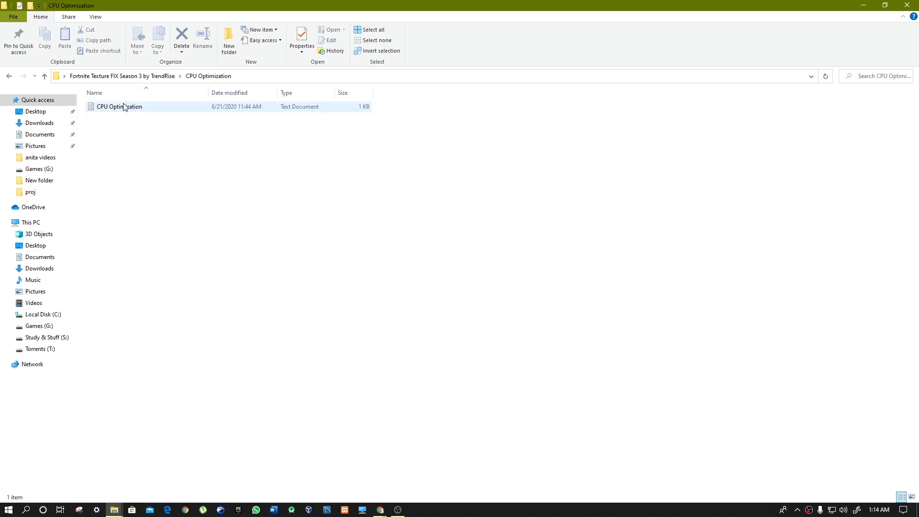
double_click(123, 107)
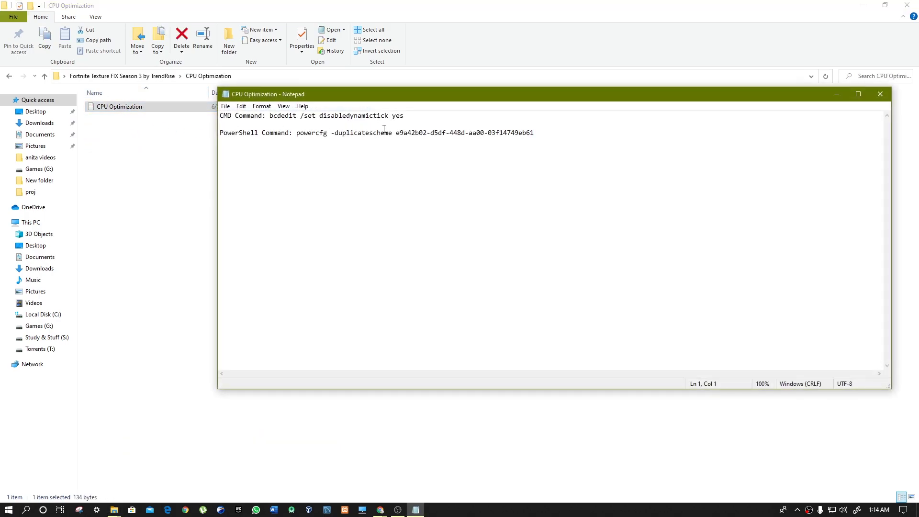
Search Windows for cmd and run Command Prompt as administrator, approving the elevation request.
click(26, 510)
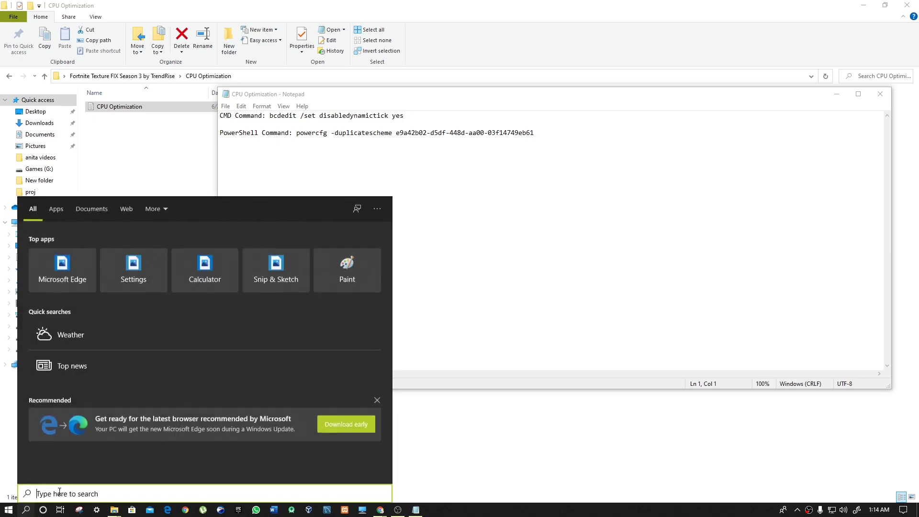
text(cmd)
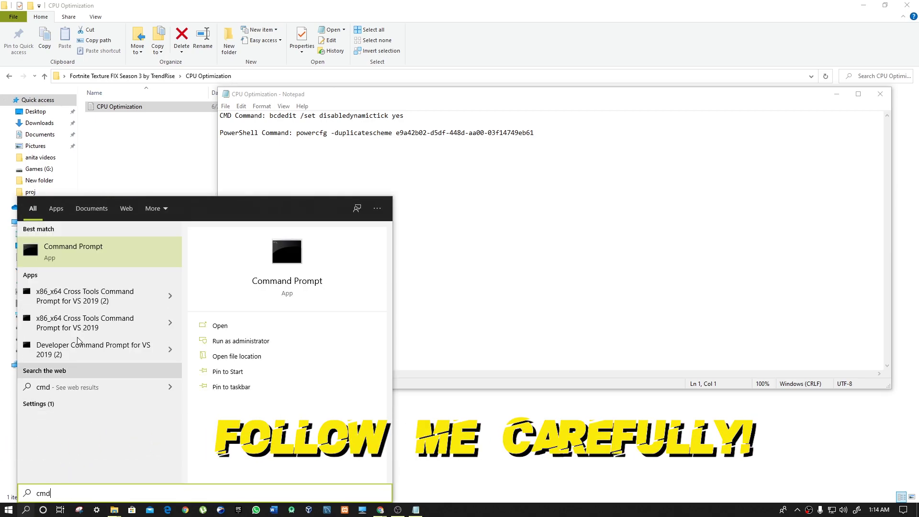
right_click(114, 253)
click(145, 264)
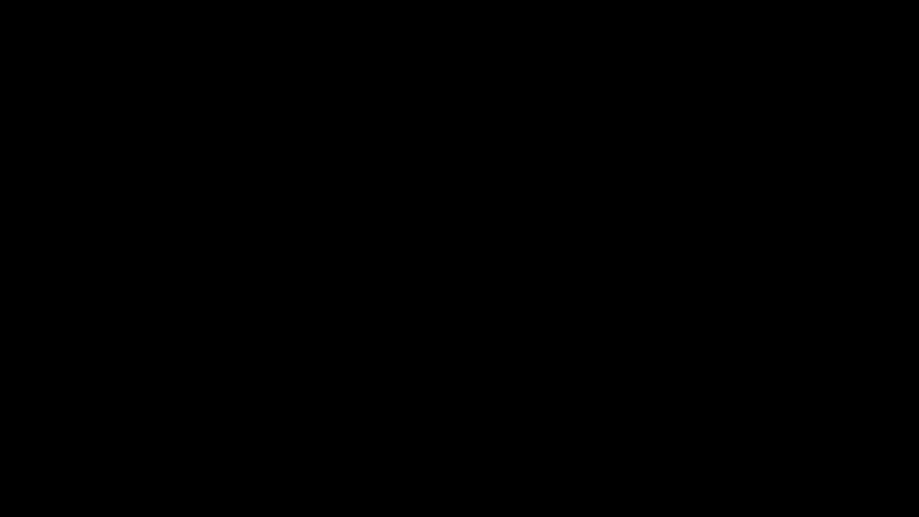
key(alt+y)
Copy the command powercfg -duplicatescheme e9a42b02-d5df-448d-aa00-03f14749eb61 from the notes and run it in Command Prompt.
drag(428, 85, 334, 81)
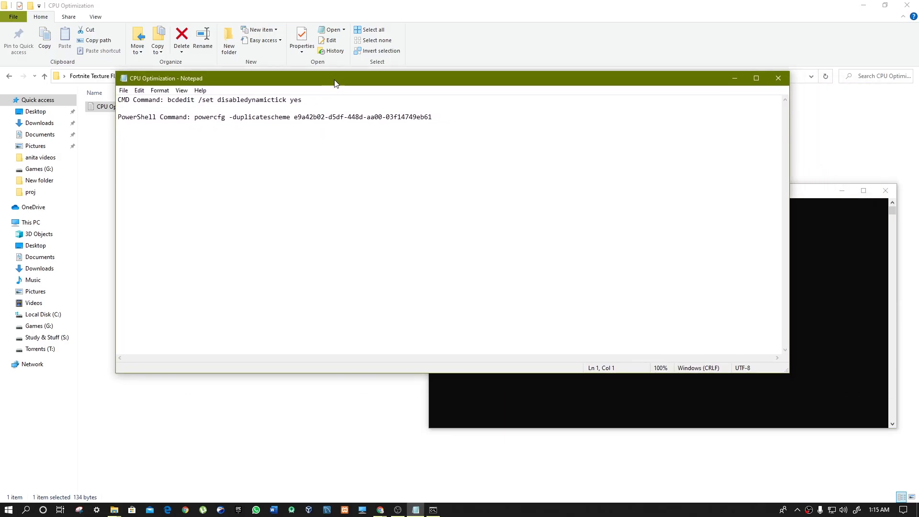
drag(458, 127, 203, 118)
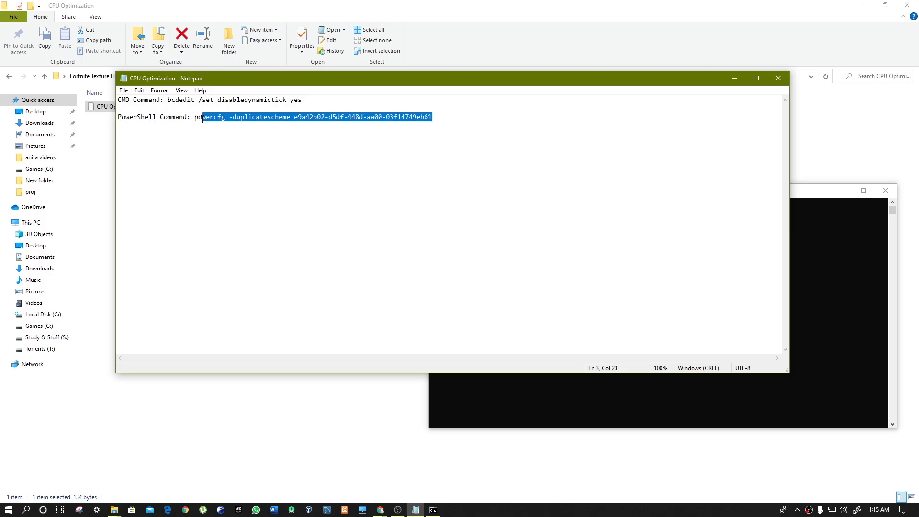
right_click(200, 119)
click(225, 150)
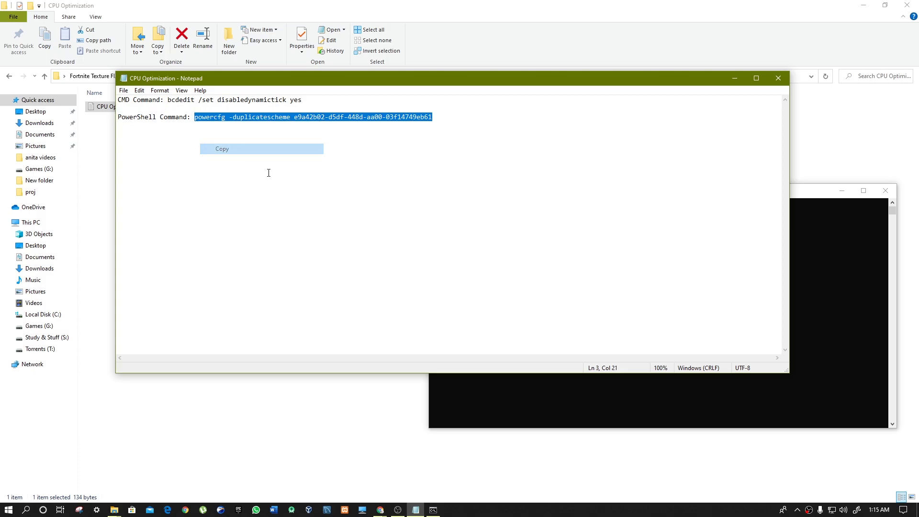
click(600, 406)
key(ctrl+v)
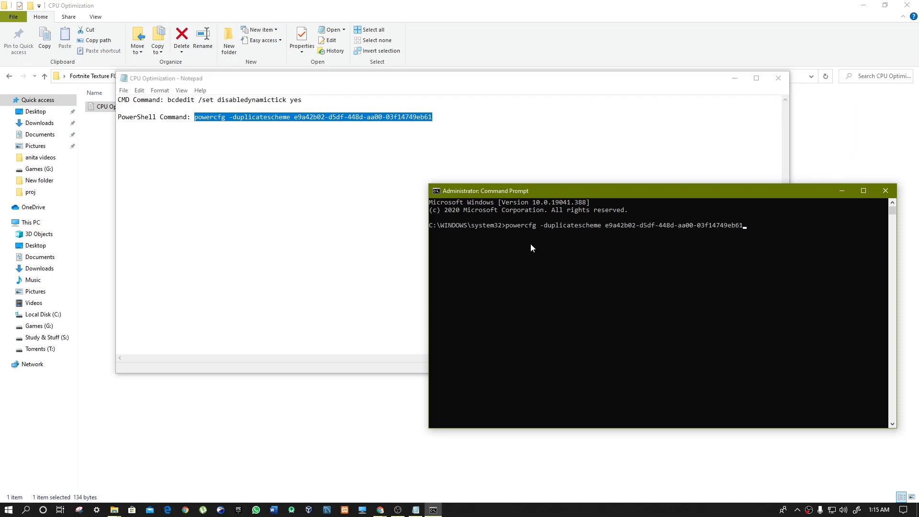
key(Return)
Close Command Prompt and the CPU Optimization notes, and return to the main Fortnite Texture FIX folder.
drag(685, 232, 437, 235)
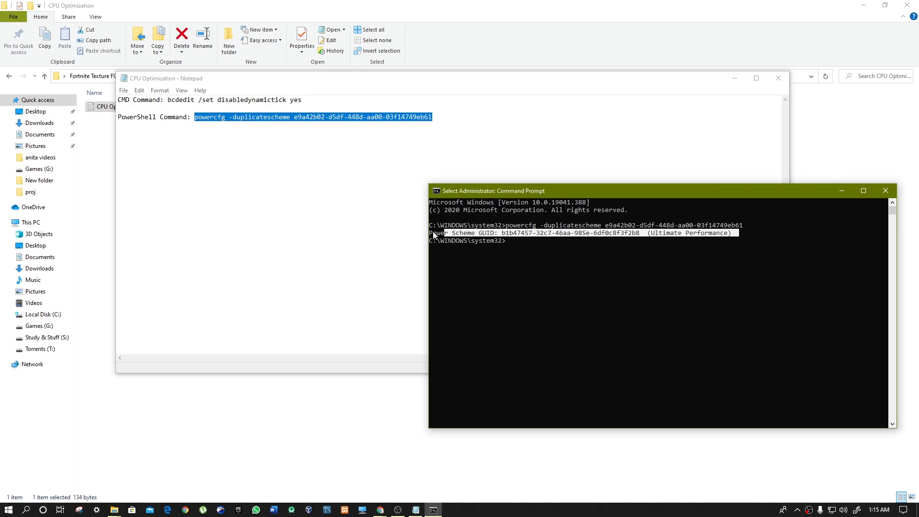
click(884, 191)
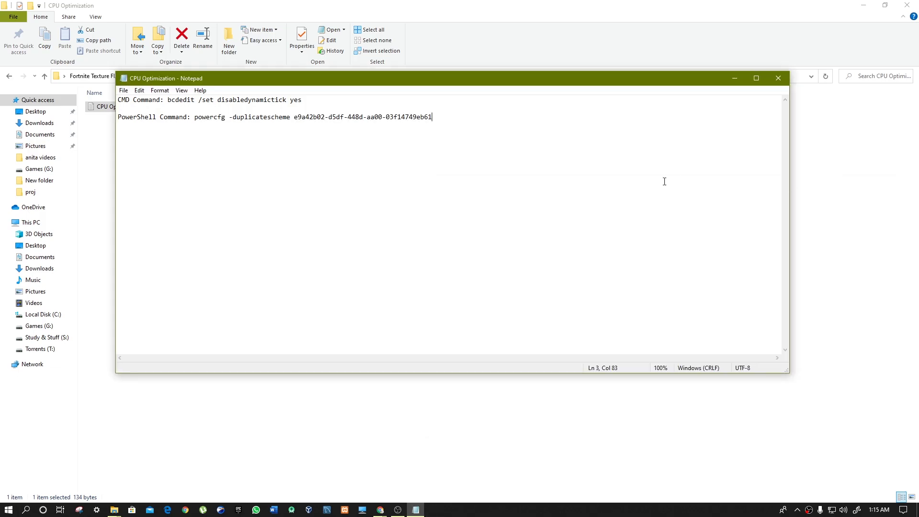
click(782, 75)
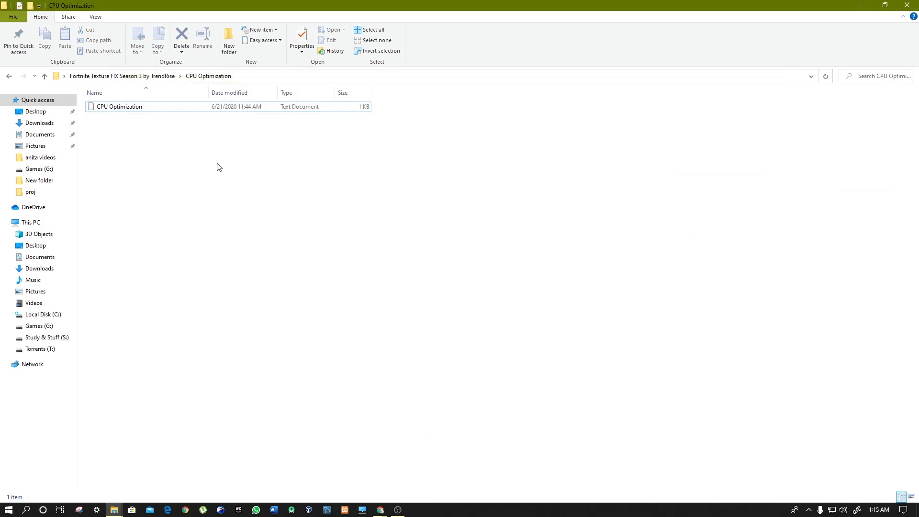
click(45, 77)
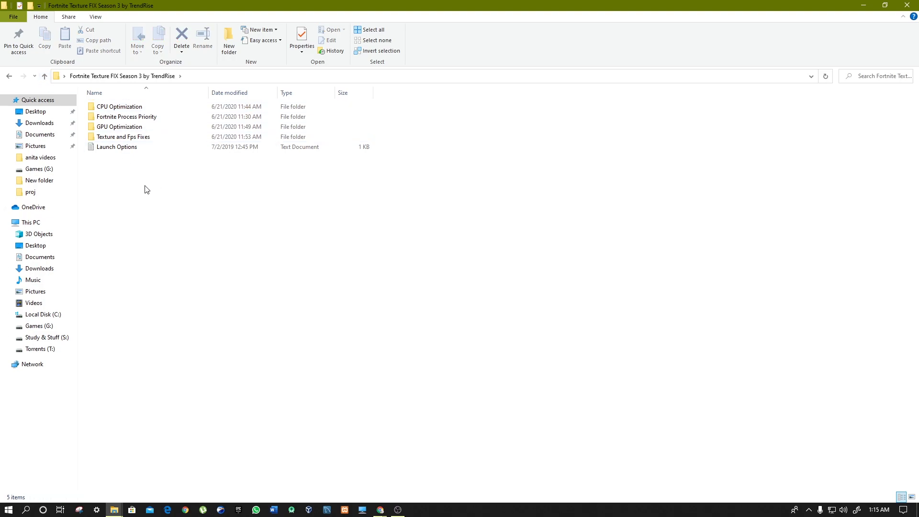
Look into the Fortnite Process Priority folder.
click(128, 118)
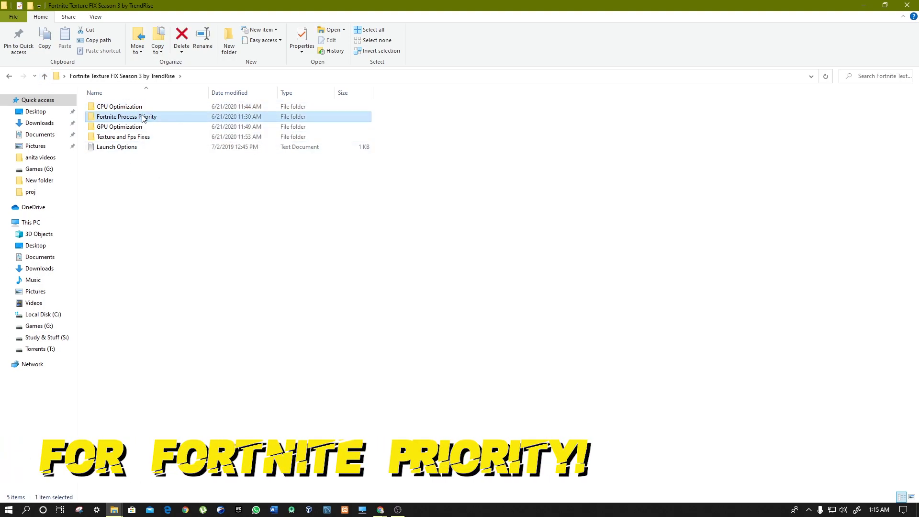
double_click(143, 117)
drag(139, 165, 102, 134)
click(112, 119)
double_click(154, 119)
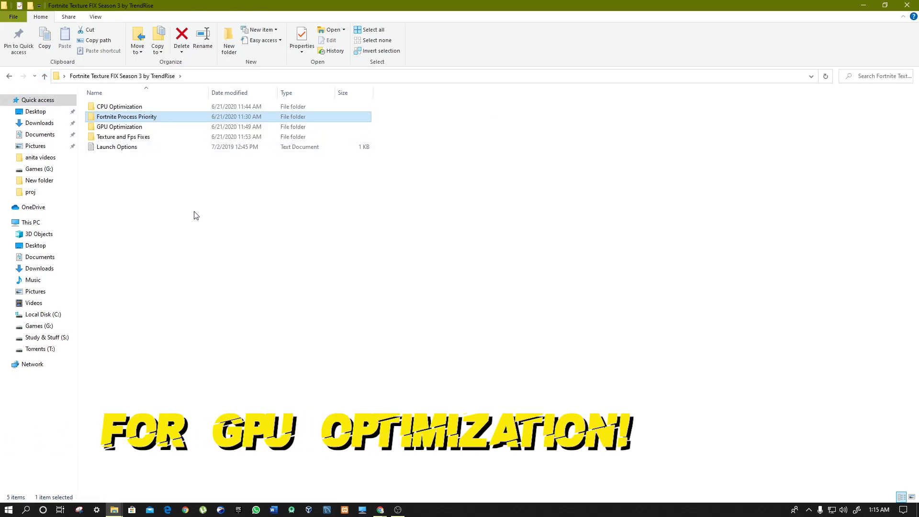
View the AMD settings image in the Amd folder under GPU Optimization's Graphics Card Gaming Settings, and close it.
click(164, 127)
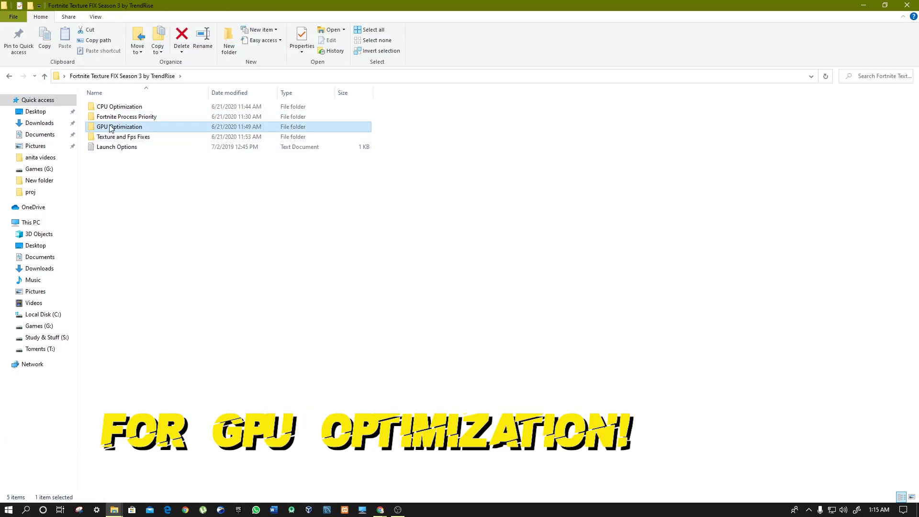
double_click(165, 126)
double_click(144, 106)
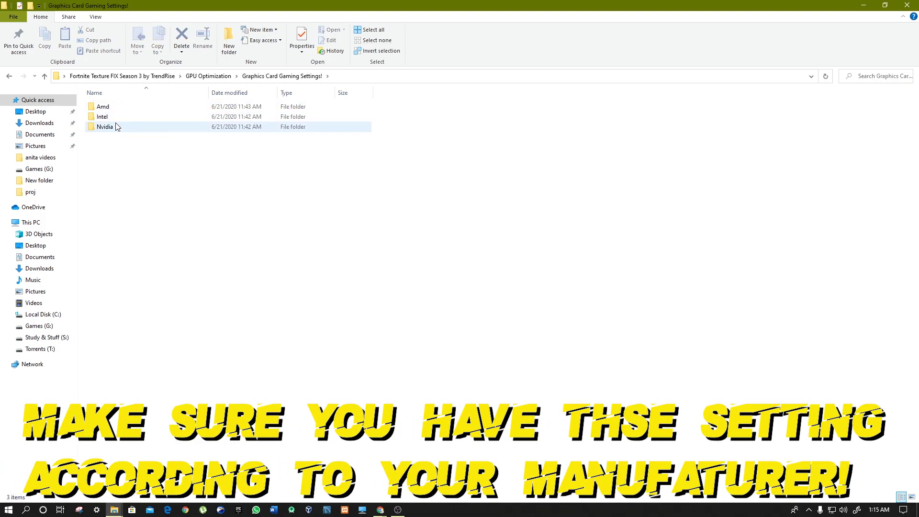
double_click(111, 107)
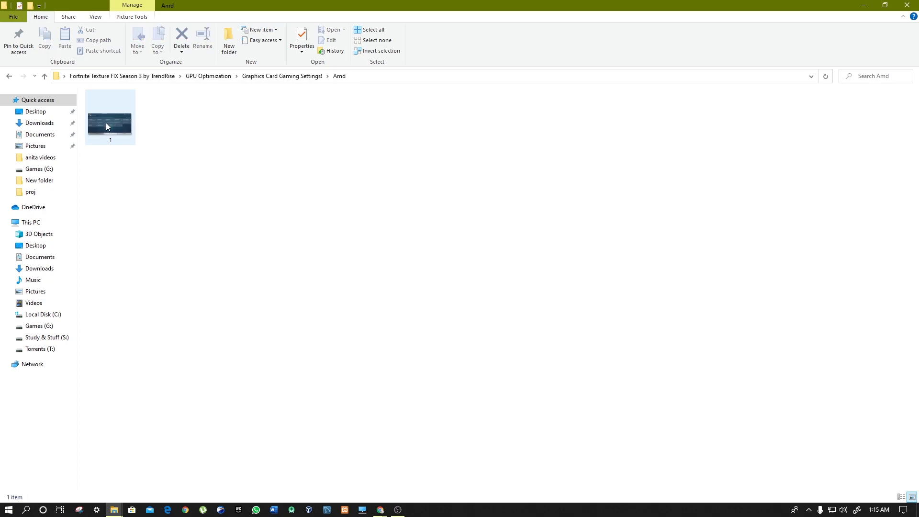
double_click(106, 125)
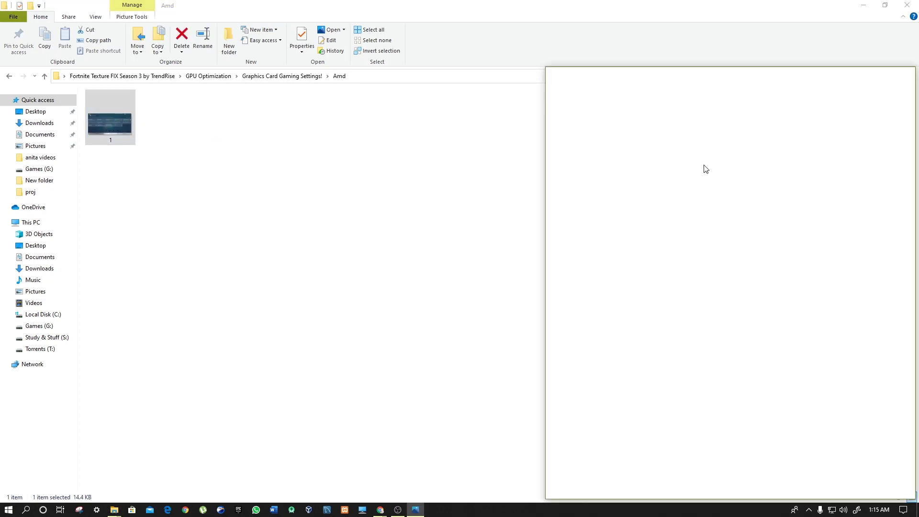
drag(712, 77, 346, 33)
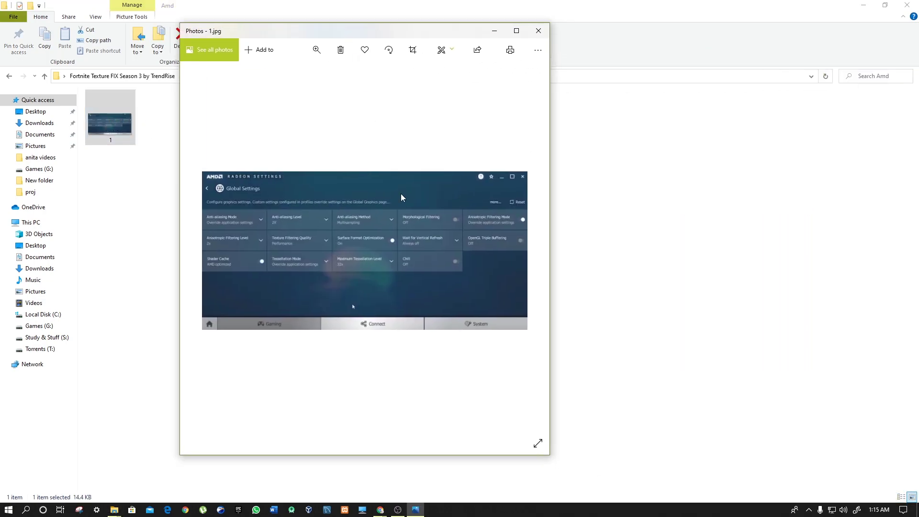
click(539, 31)
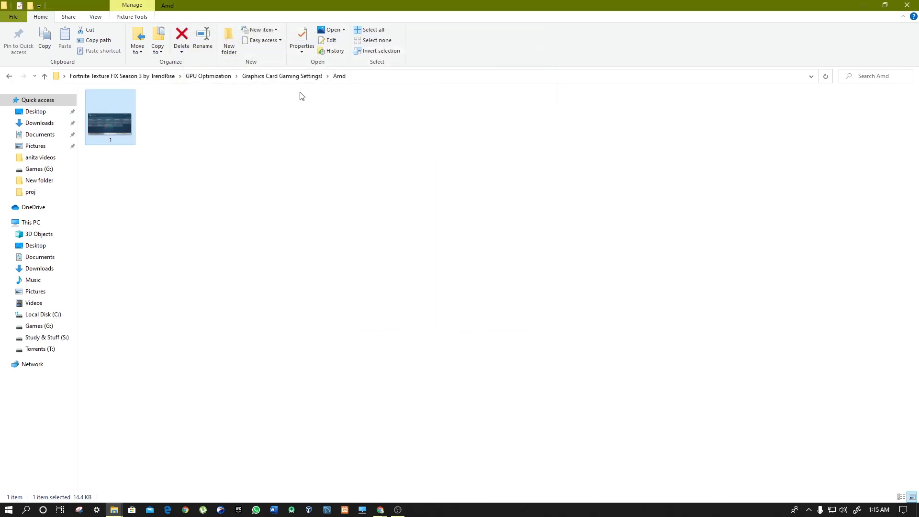
Examine both Intel graphics settings images in the Intel folder, covering the anti-aliasing and power options, and close the viewer.
click(44, 76)
double_click(100, 119)
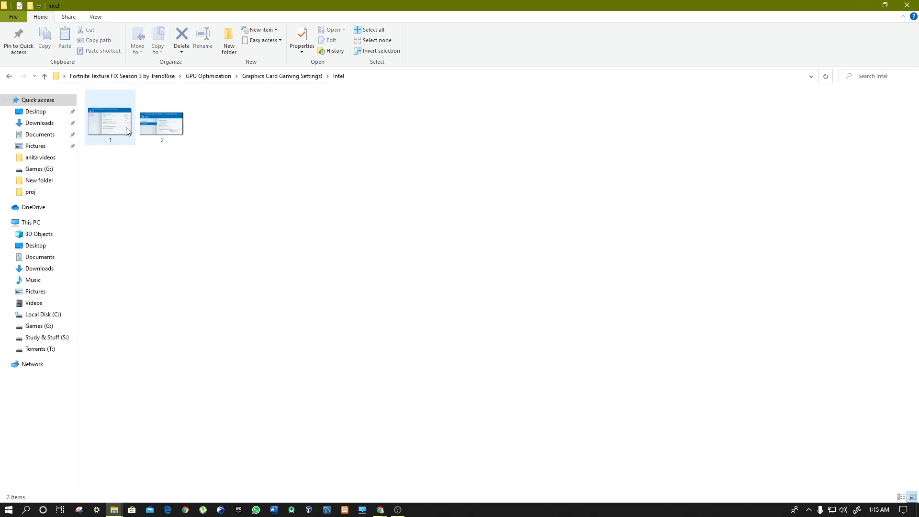
double_click(117, 123)
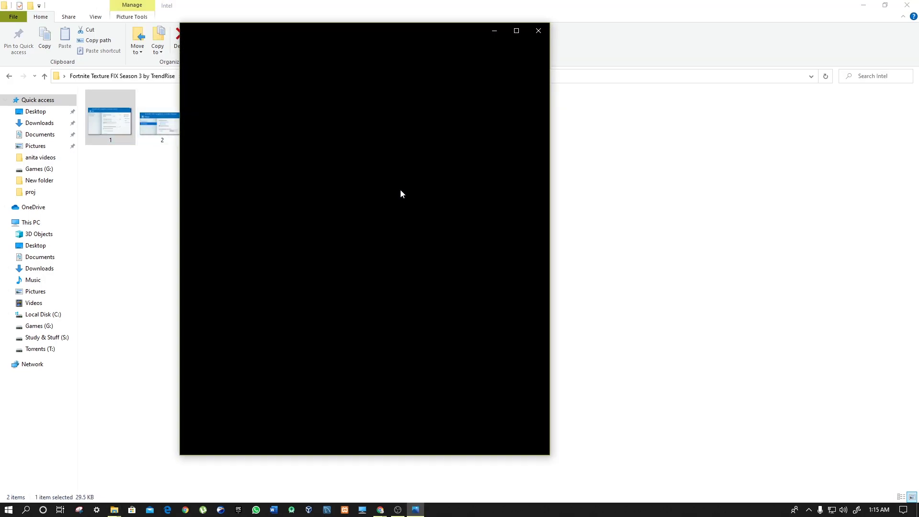
scroll(404, 216, up, 2)
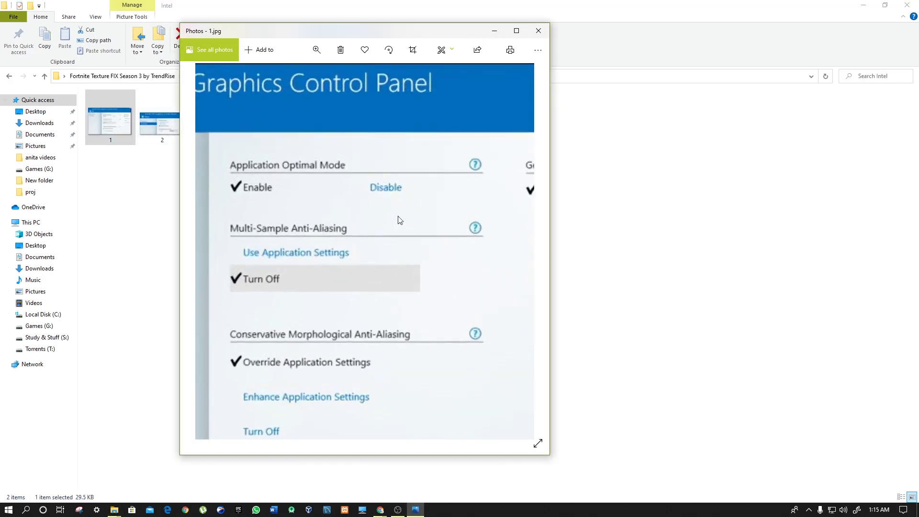
drag(406, 220, 287, 127)
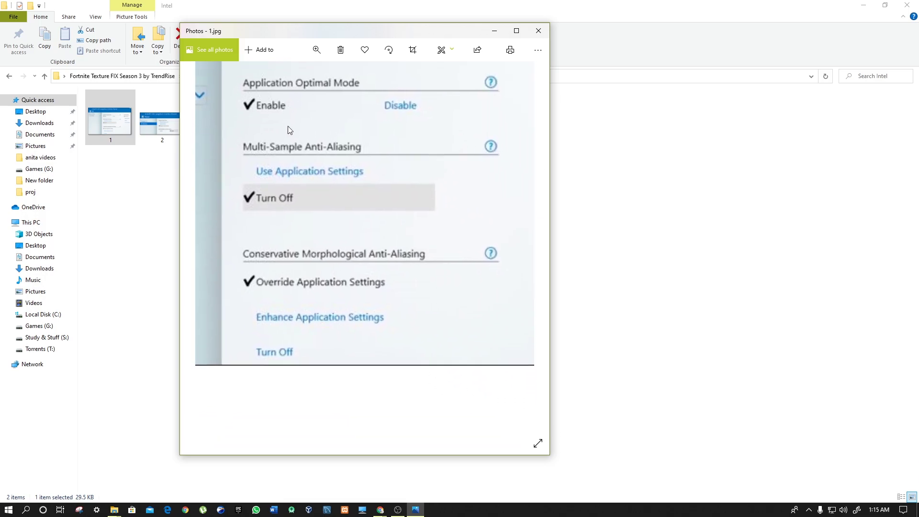
scroll(311, 144, down, 3)
click(534, 252)
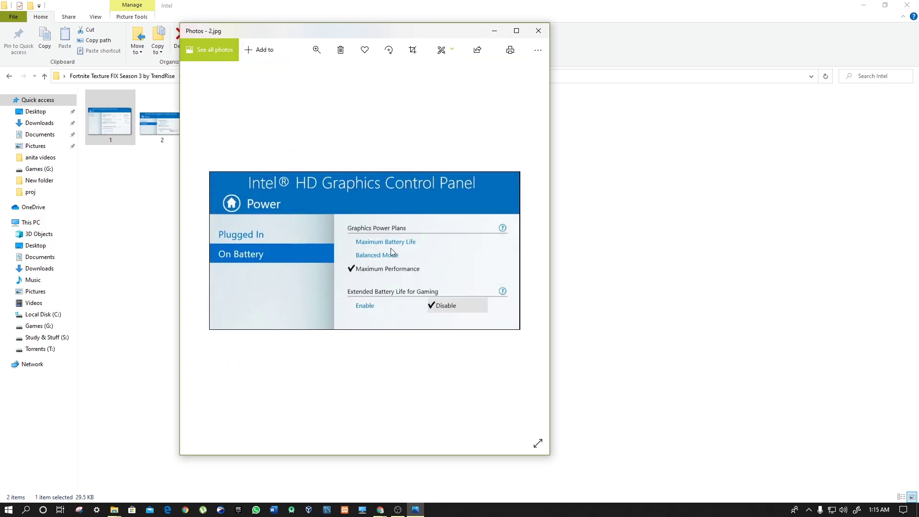
click(544, 30)
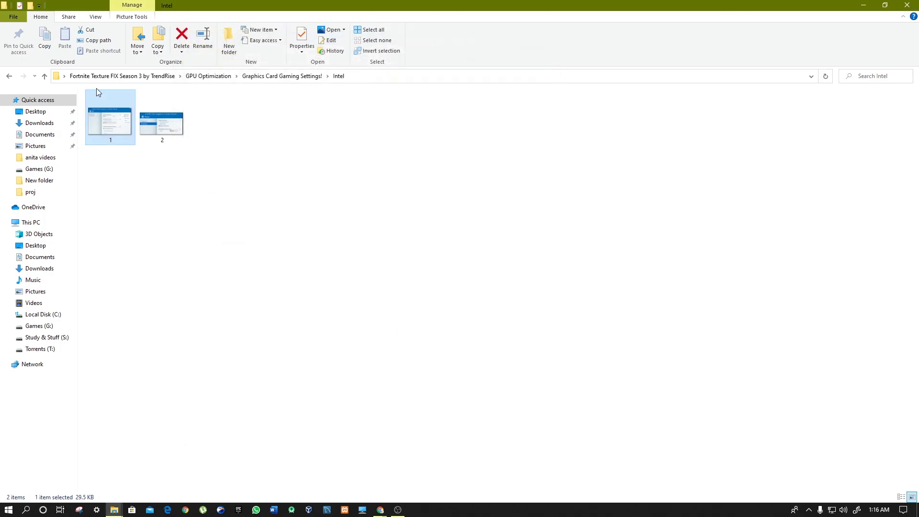
Examine the Manage 3D Settings images in the Nvidia folder, zooming in on the global settings, and close the viewer.
click(44, 75)
click(105, 128)
double_click(106, 133)
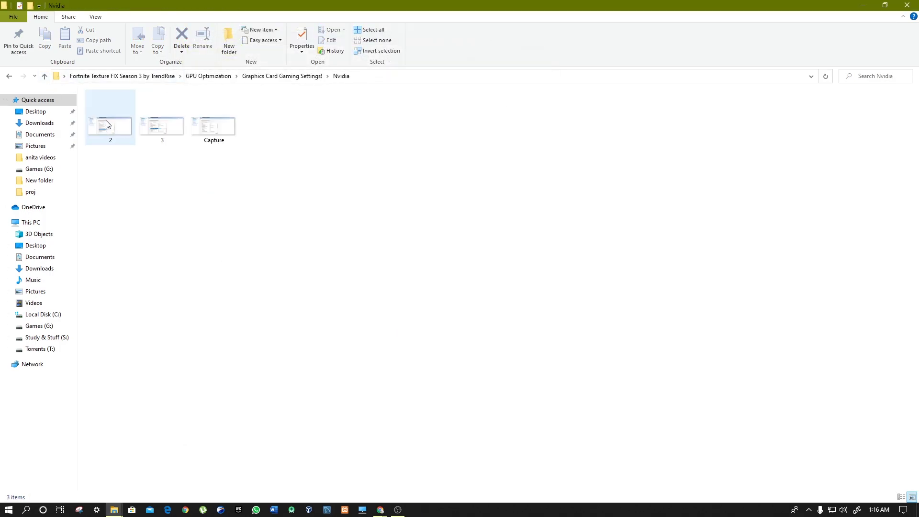
double_click(108, 134)
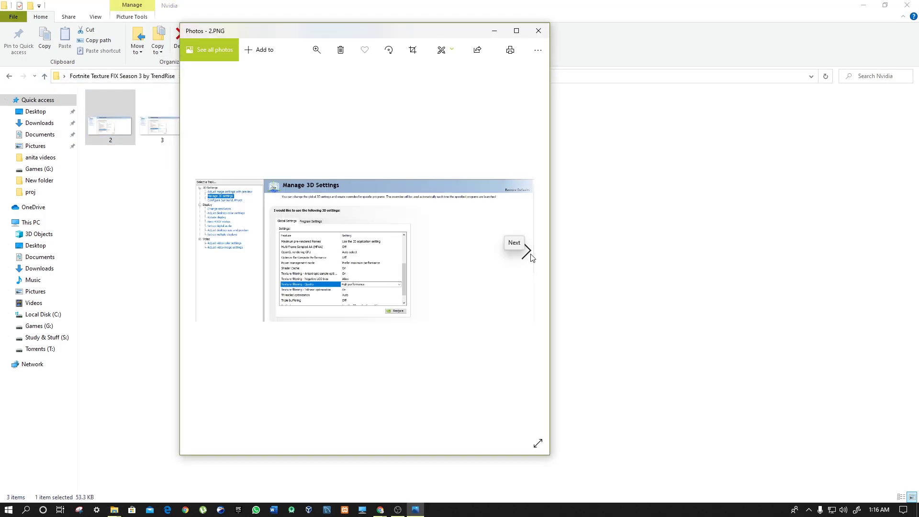
scroll(349, 278, up, 5)
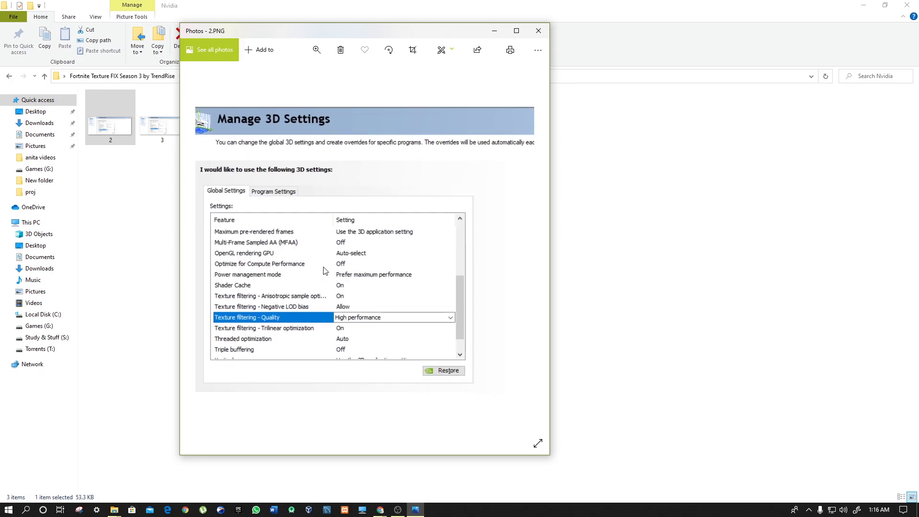
scroll(329, 235, down, 5)
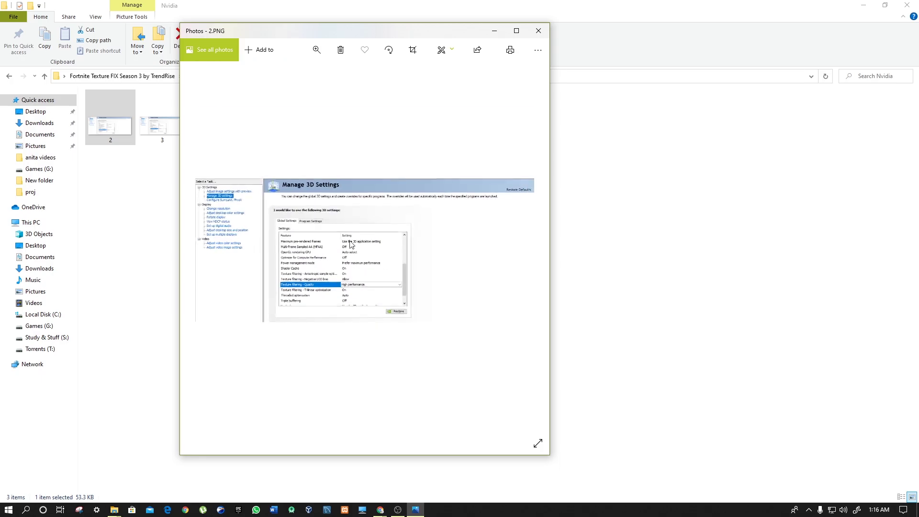
click(528, 253)
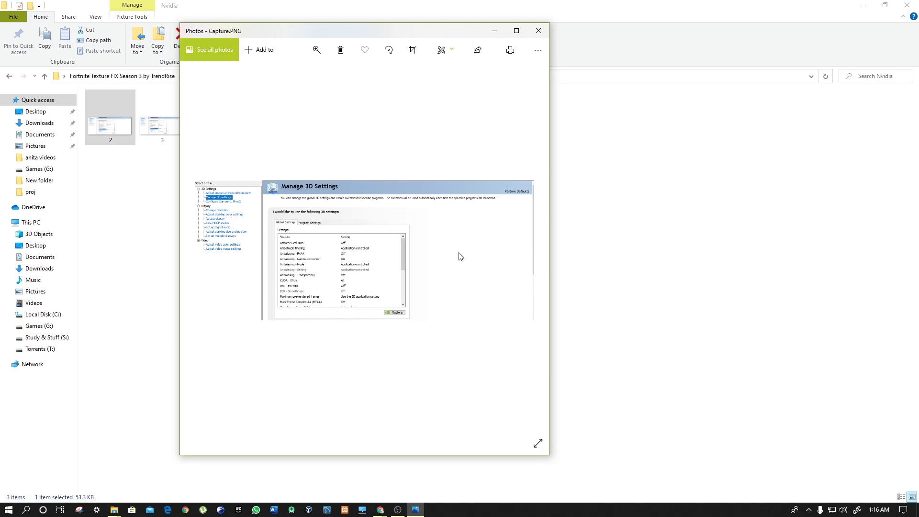
click(538, 31)
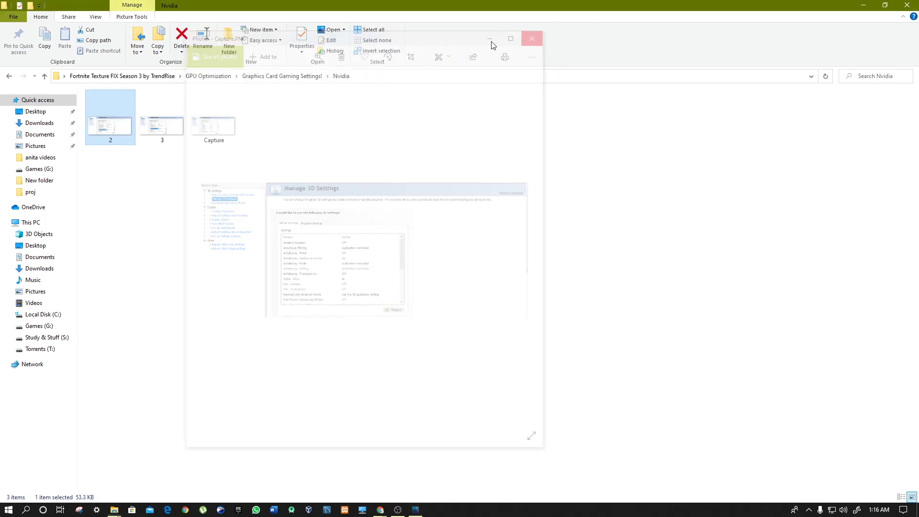
Return to the GPU Optimization folder and extract the MSI Mode Tool archive there.
click(45, 77)
click(43, 77)
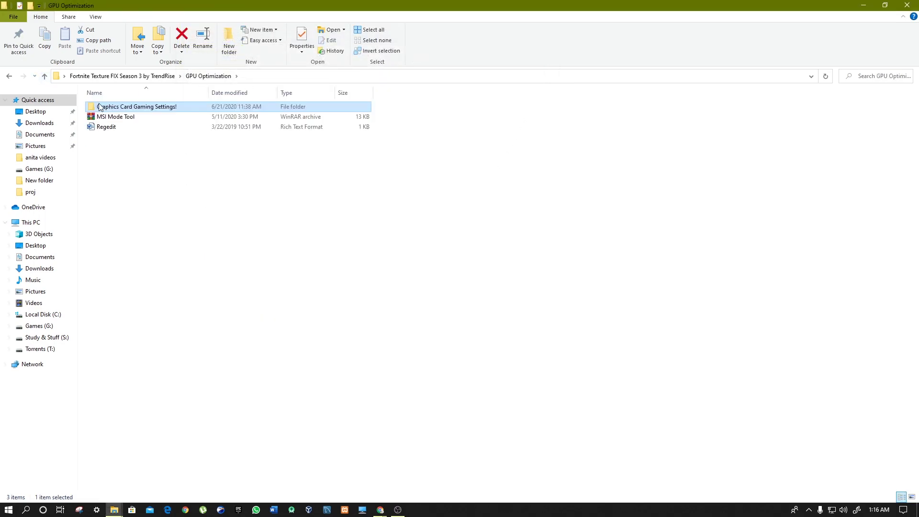
click(139, 169)
right_click(102, 119)
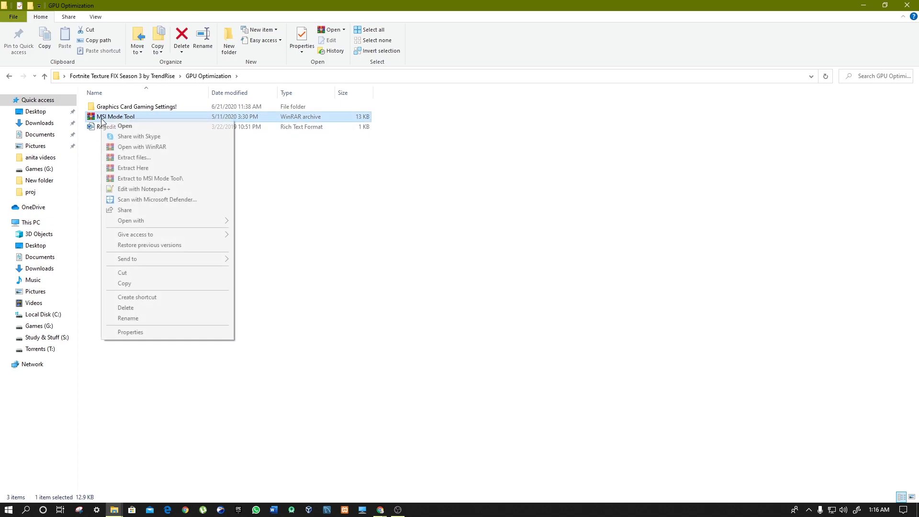
click(133, 168)
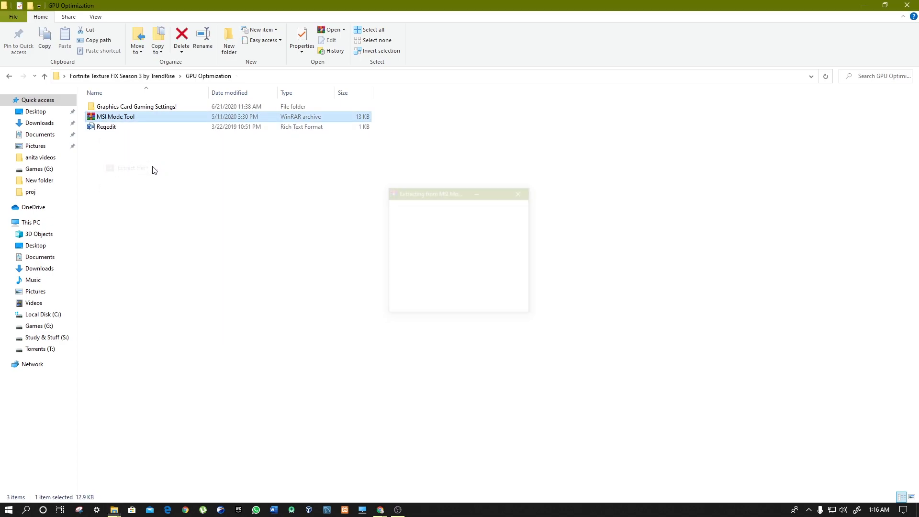
Run the extracted MSI Mode Tool application as administrator and move its window clear of the screen edge.
click(129, 118)
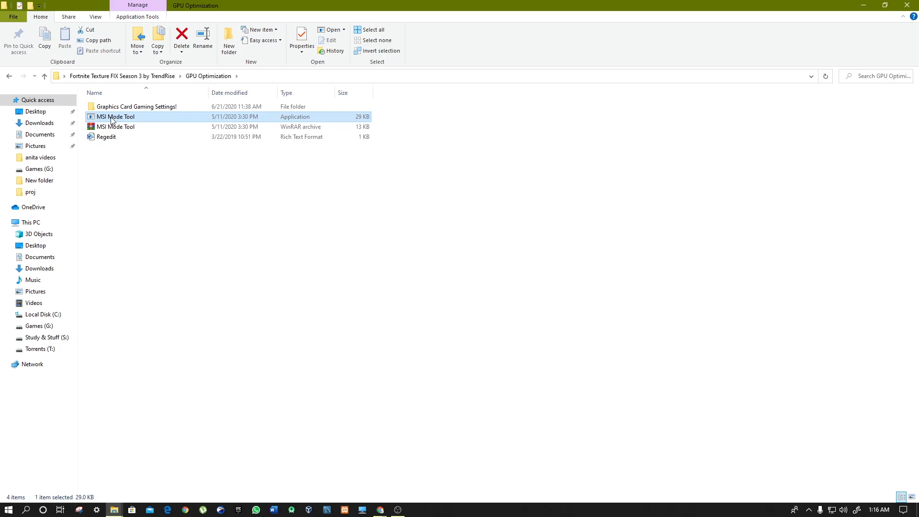
right_click(129, 119)
click(151, 140)
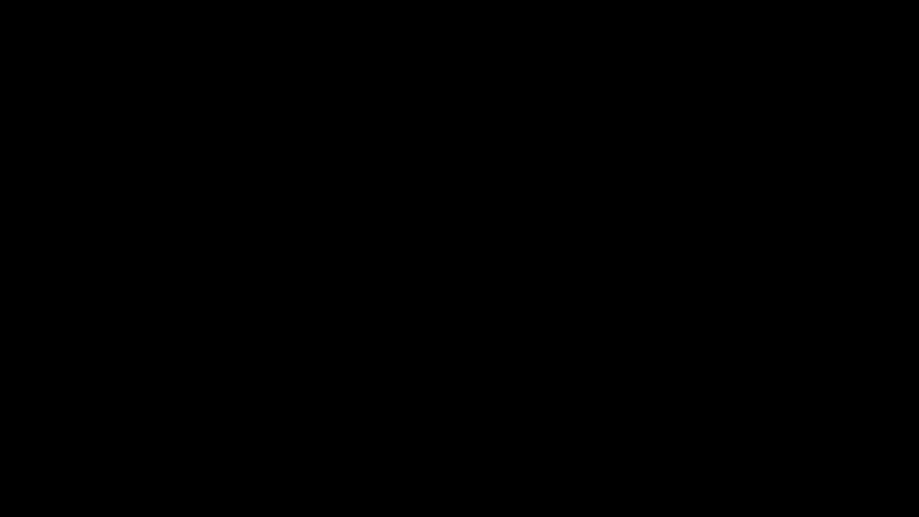
click(406, 307)
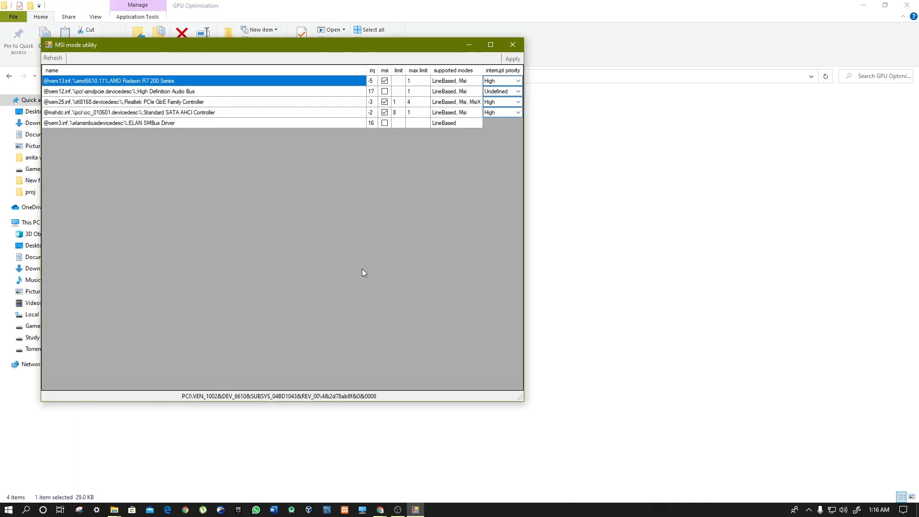
drag(387, 45, 429, 78)
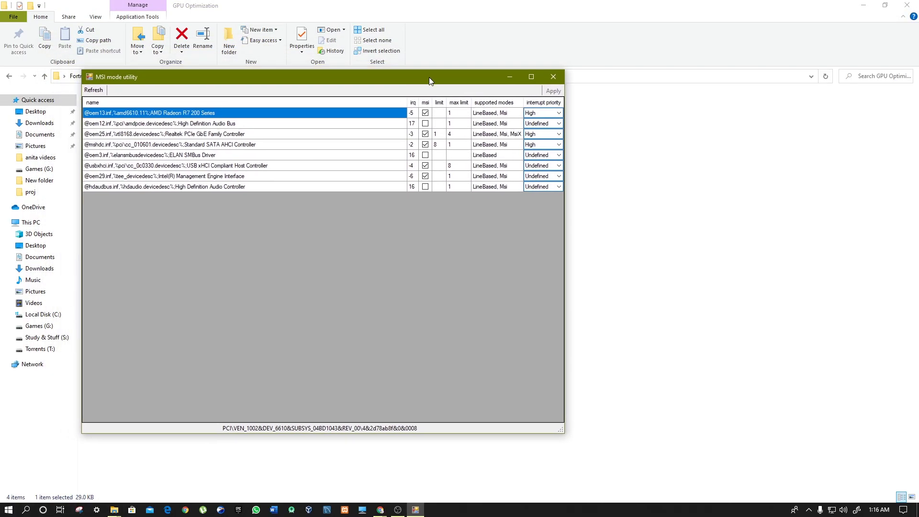
Enable MSI mode for the AMD Radeon R7 200 Series with High interrupt priority, apply the changes and close the utility.
click(425, 114)
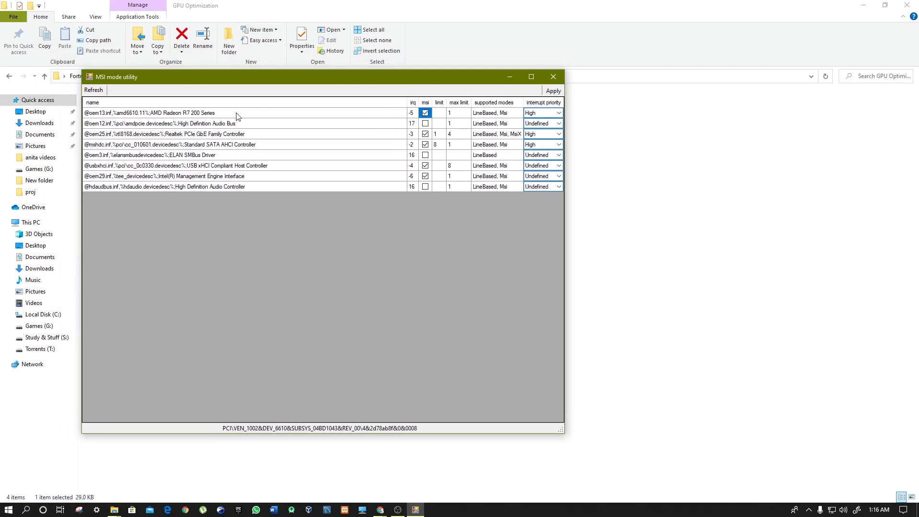
click(185, 115)
click(536, 115)
click(537, 115)
click(536, 121)
click(543, 114)
click(544, 141)
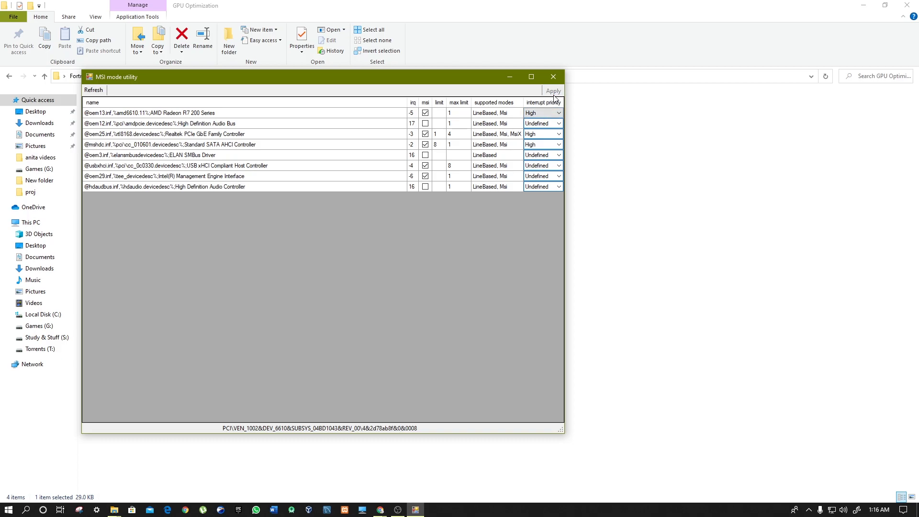
click(553, 78)
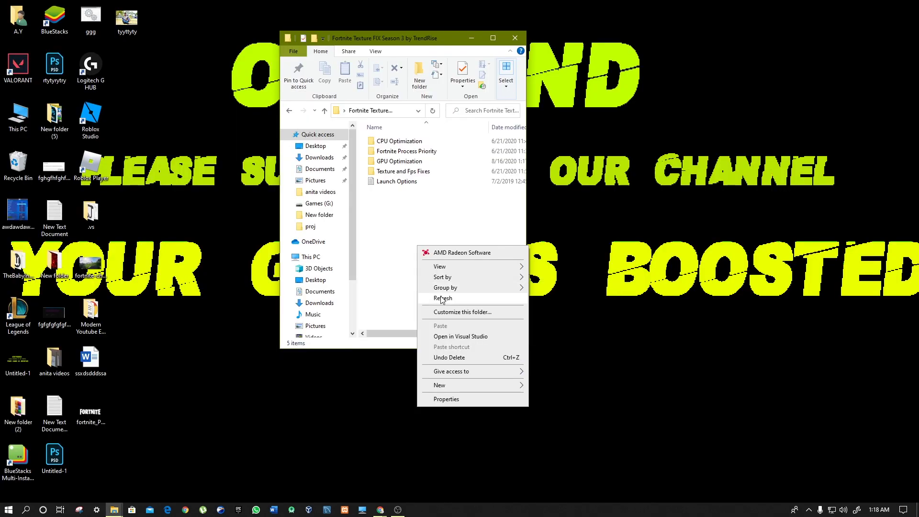
Refresh the main fix folder and open the Game Optimization! folder inside Texture and Fps Fixes.
click(443, 297)
click(406, 172)
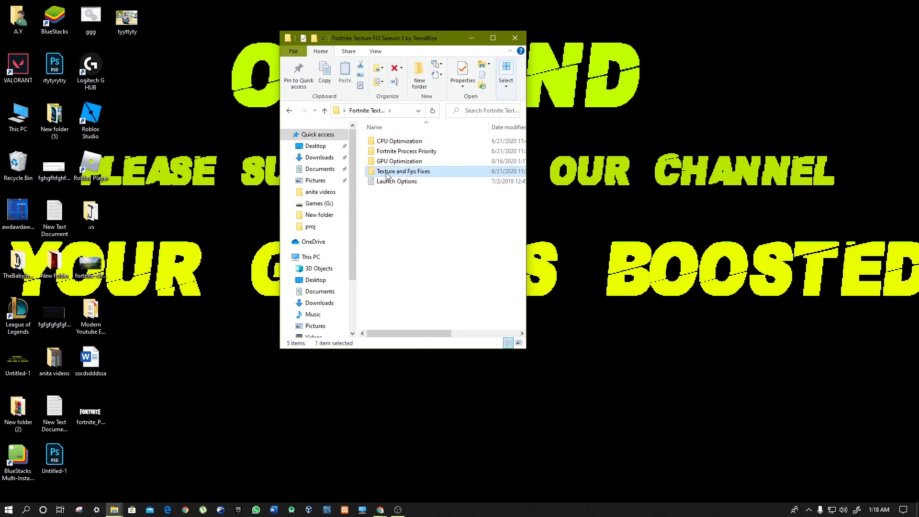
double_click(437, 173)
click(446, 144)
double_click(445, 144)
Look over the Game Optimizations, Low-Med Optimization and Med-High Optimization files, and return to the Texture and Fps Fixes folder.
drag(425, 193, 378, 128)
click(393, 144)
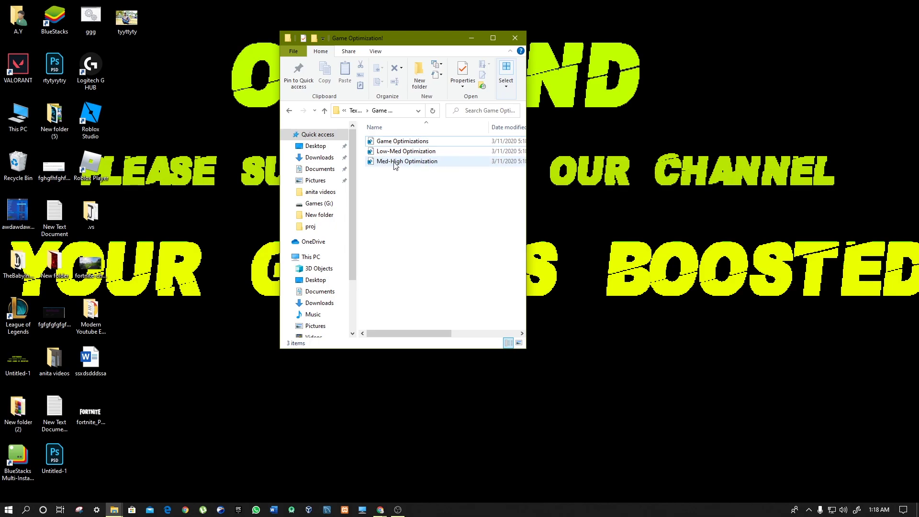
click(396, 163)
click(373, 154)
click(423, 184)
click(413, 163)
click(411, 191)
click(411, 151)
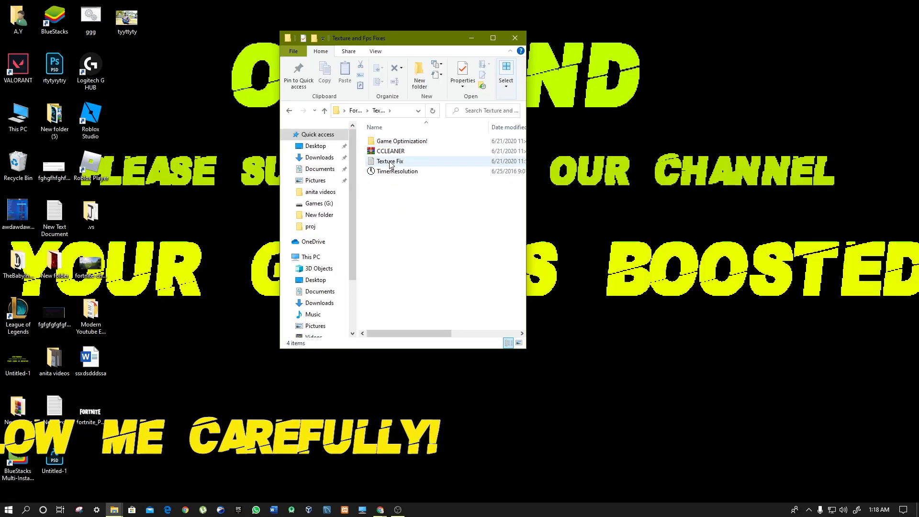
Open the Texture Fix notes, move them aside and launch Registry Editor.
double_click(390, 162)
drag(370, 85, 537, 105)
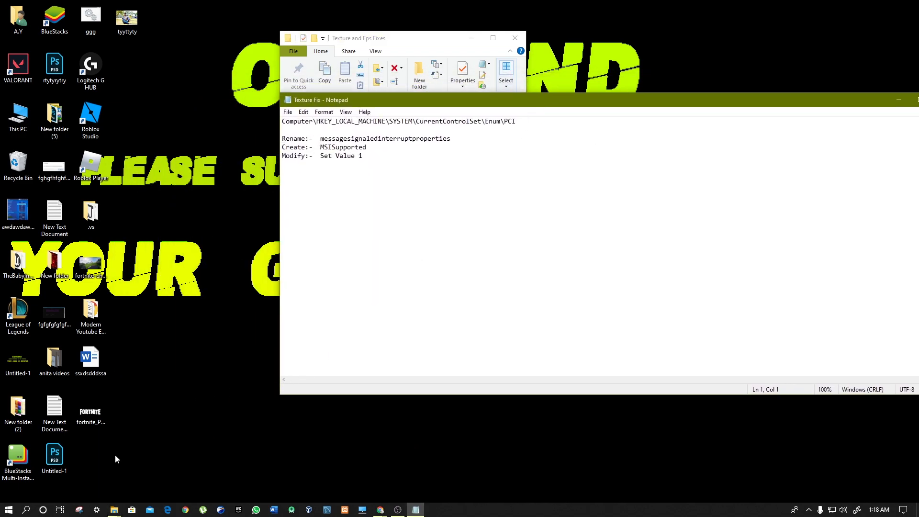
click(21, 511)
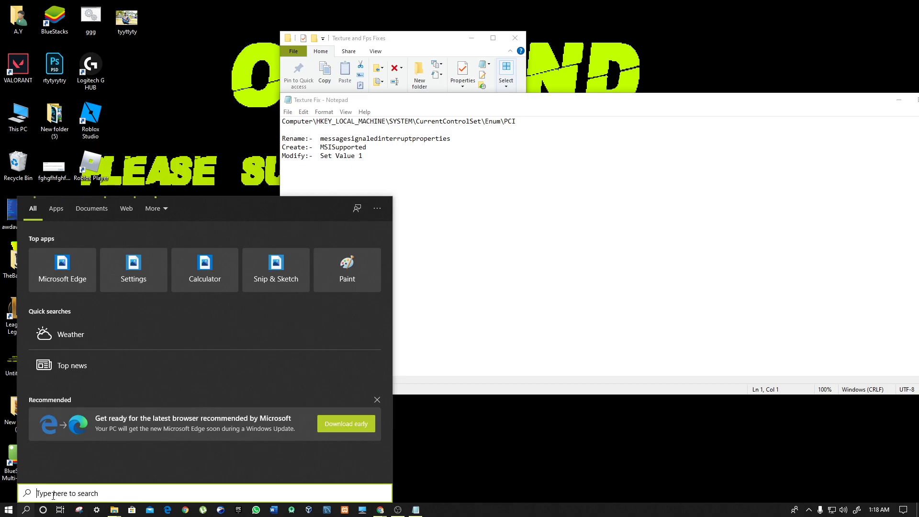
text(reg)
click(121, 257)
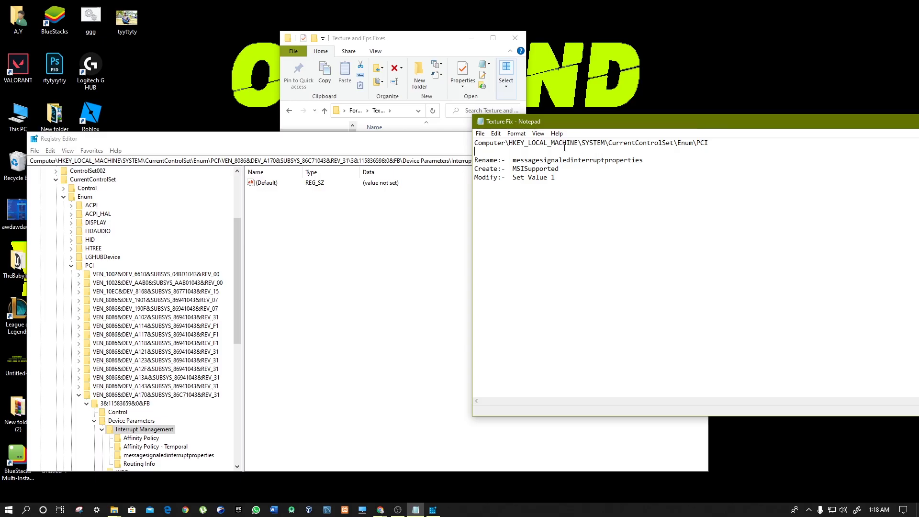
Copy the path Computer\HKEY_LOCAL_MACHINE\SYSTEM\CurrentControlSet\Enum\PCI from the notes and go to it in Registry Editor.
drag(709, 143, 467, 142)
right_click(497, 143)
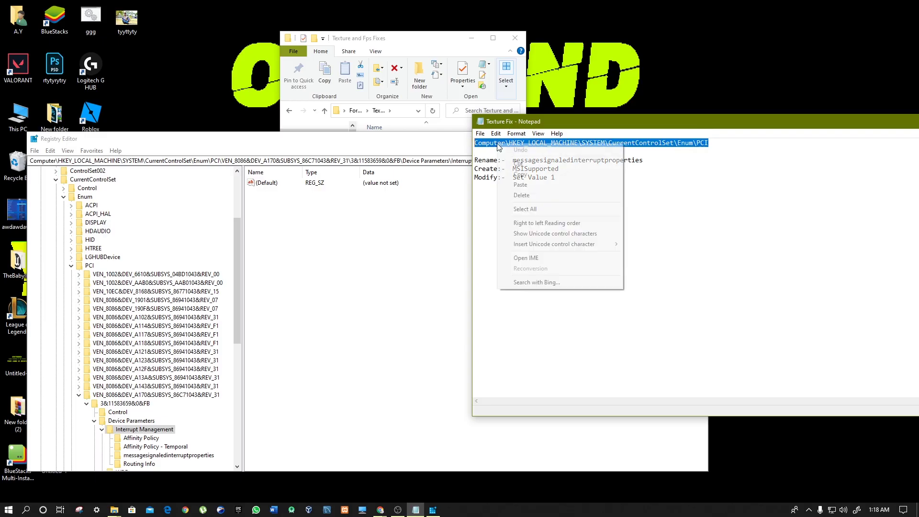
click(525, 177)
double_click(337, 160)
click(337, 160)
key(ctrl+a)
key(BackSpace)
key(ctrl+v)
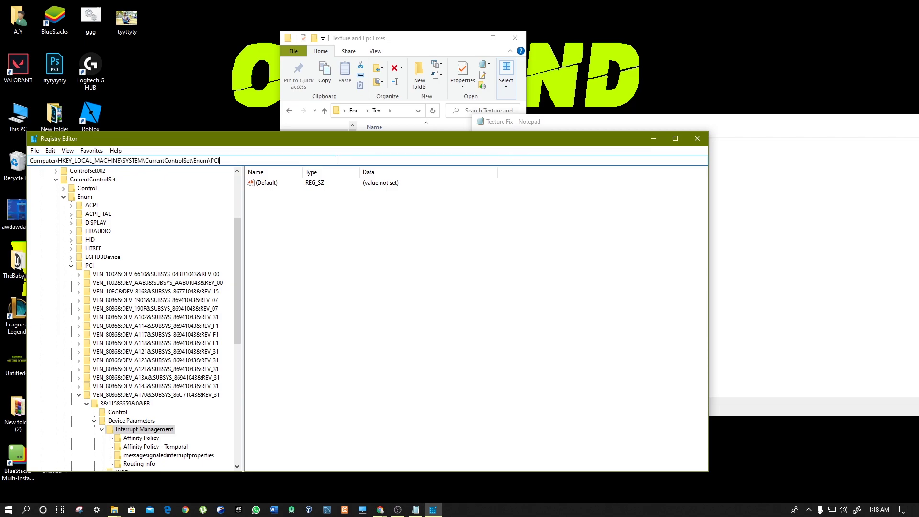
key(Return)
Arrange the Registry Editor and Texture Fix windows so both are readable, and review the Rename, Create and Modify instructions.
drag(302, 140, 504, 137)
drag(572, 121, 600, 114)
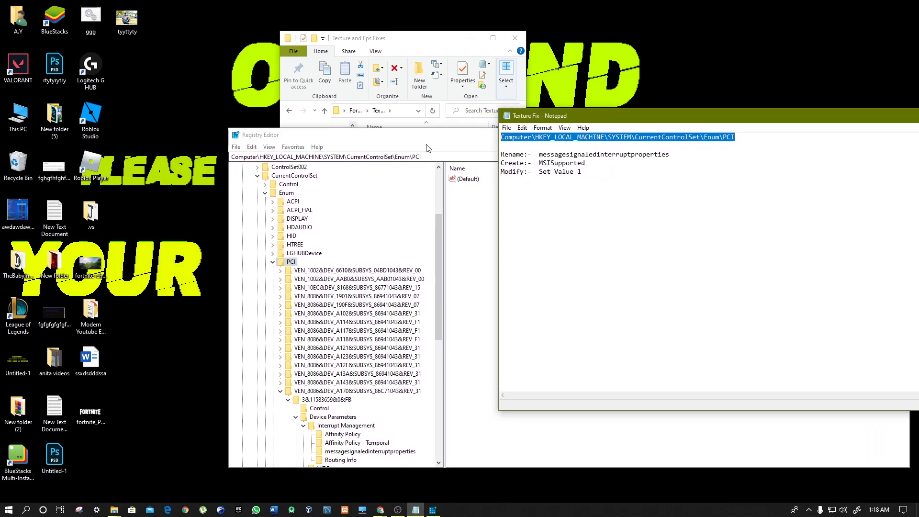
drag(430, 137, 429, 117)
scroll(391, 262, down, 1)
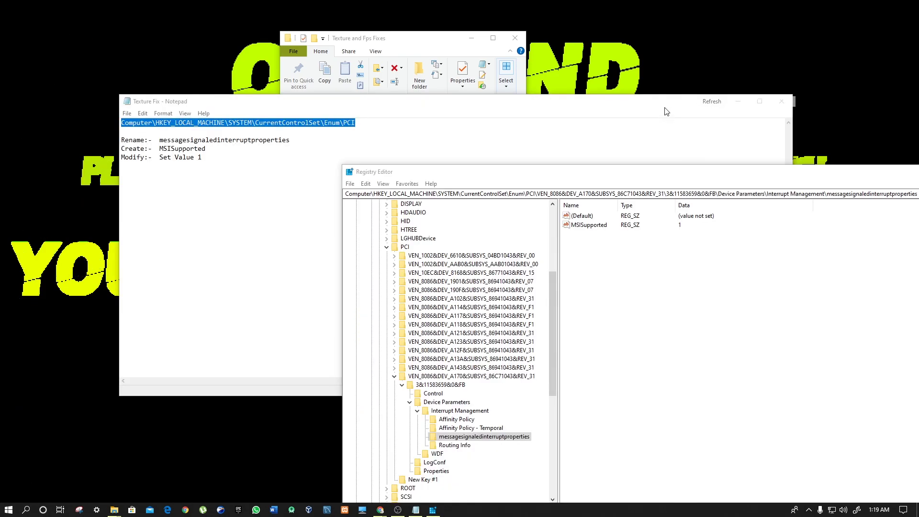
click(366, 128)
drag(138, 144, 197, 164)
click(197, 164)
click(802, 420)
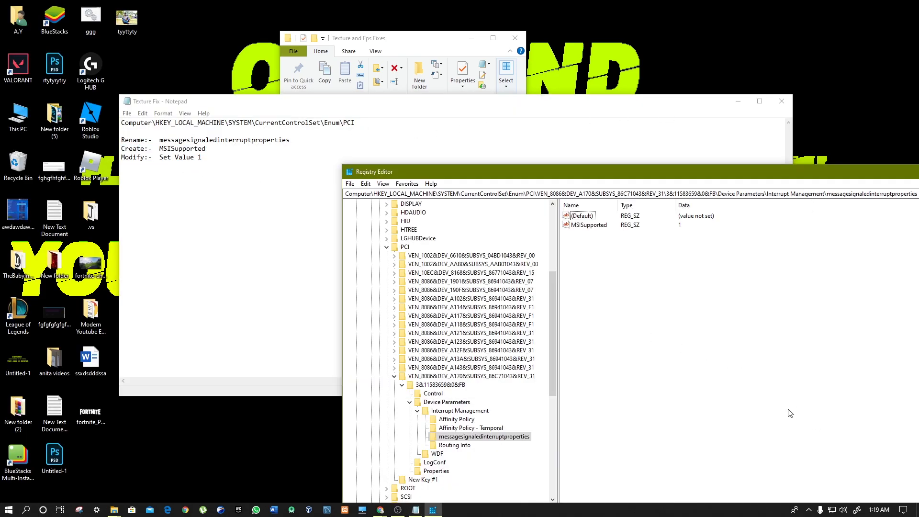
Delete the existing messagesignaledinterruptproperties key under Interrupt Management and confirm the deletion.
drag(510, 172, 509, 111)
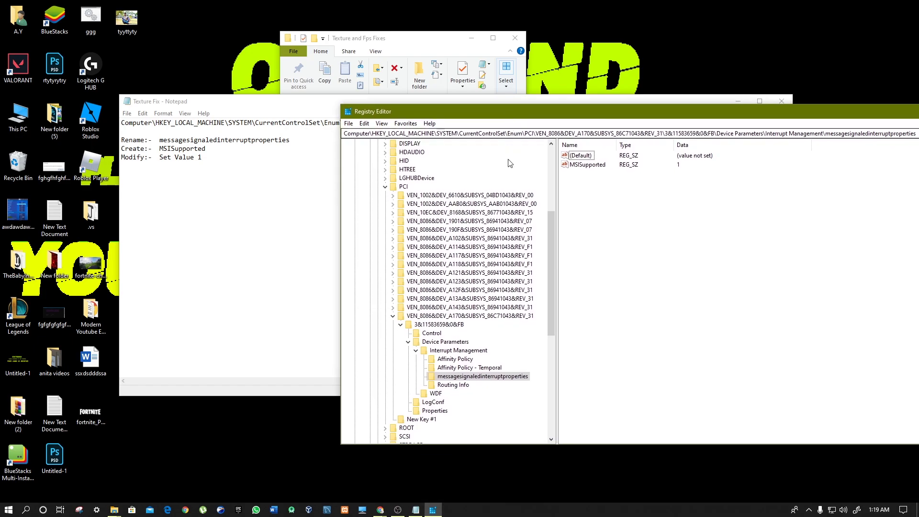
right_click(488, 379)
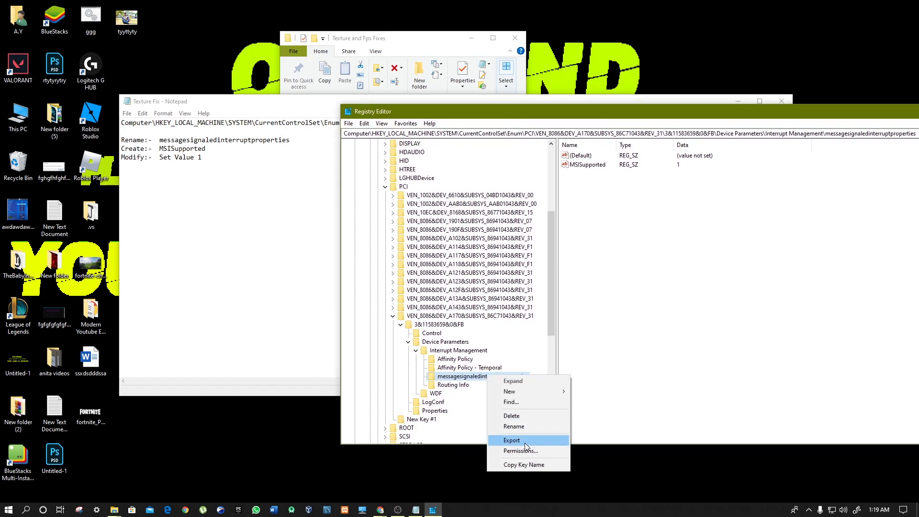
click(512, 416)
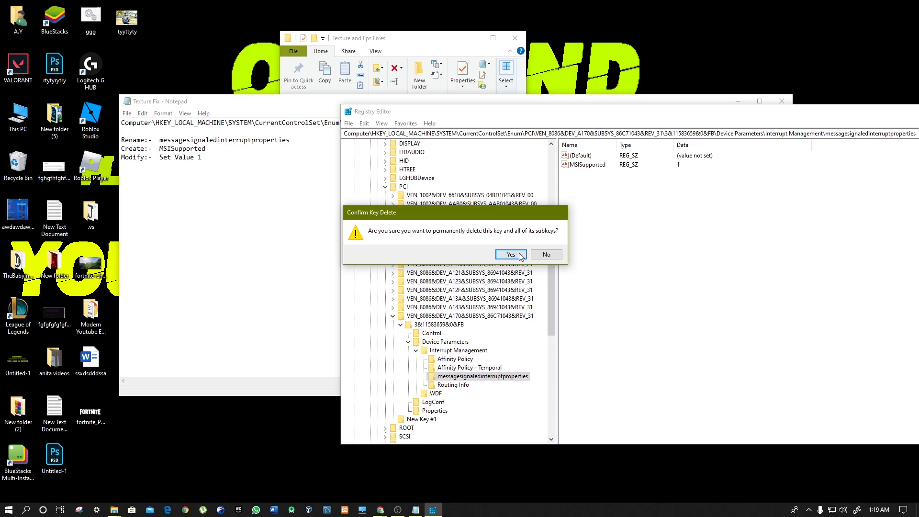
key(Return)
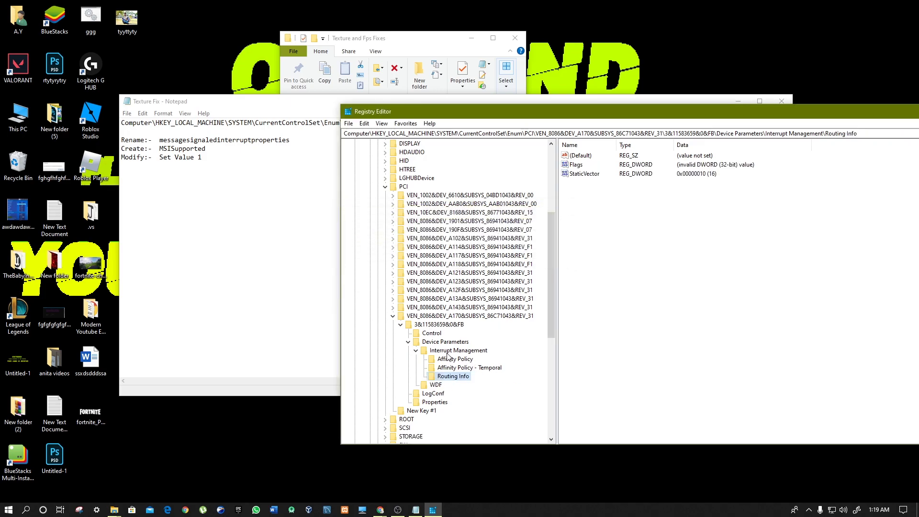
Create a new key under the PCI registry key.
click(405, 188)
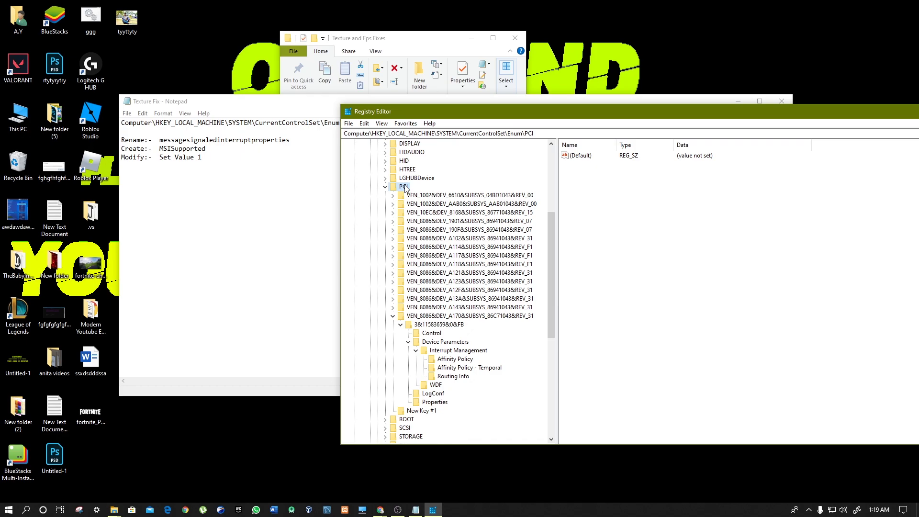
right_click(405, 188)
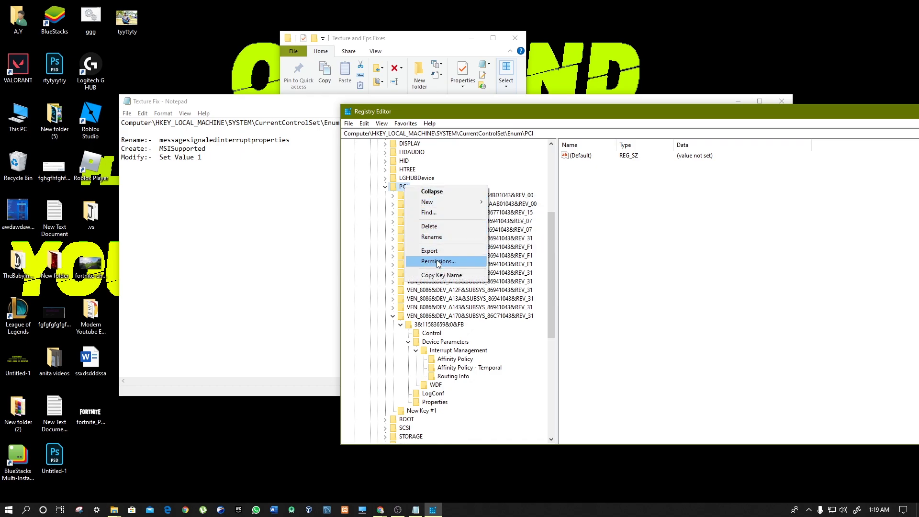
mouse_move(437, 208)
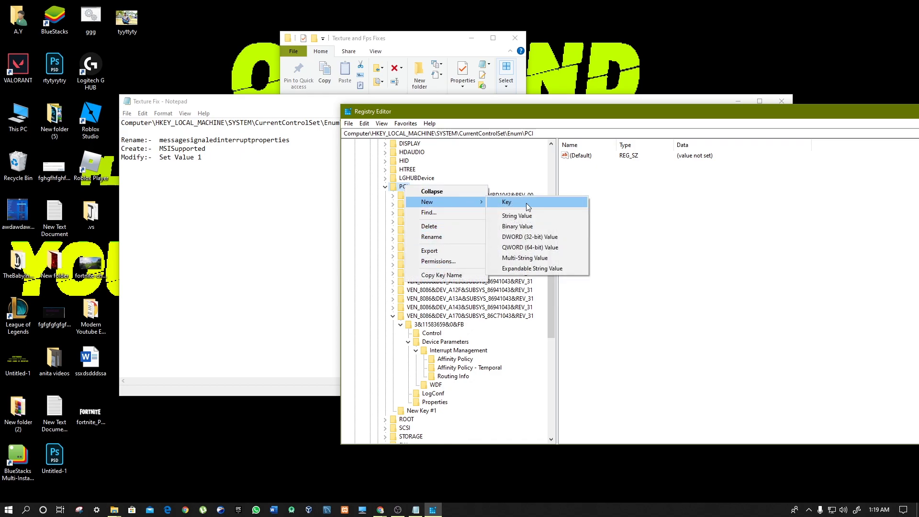
click(501, 204)
Copy messagesignaledinterruptproperties from the Texture Fix notes and rename the New Key #2 registry key under PCI with it.
drag(290, 139, 156, 148)
drag(275, 142, 160, 142)
right_click(163, 141)
click(197, 174)
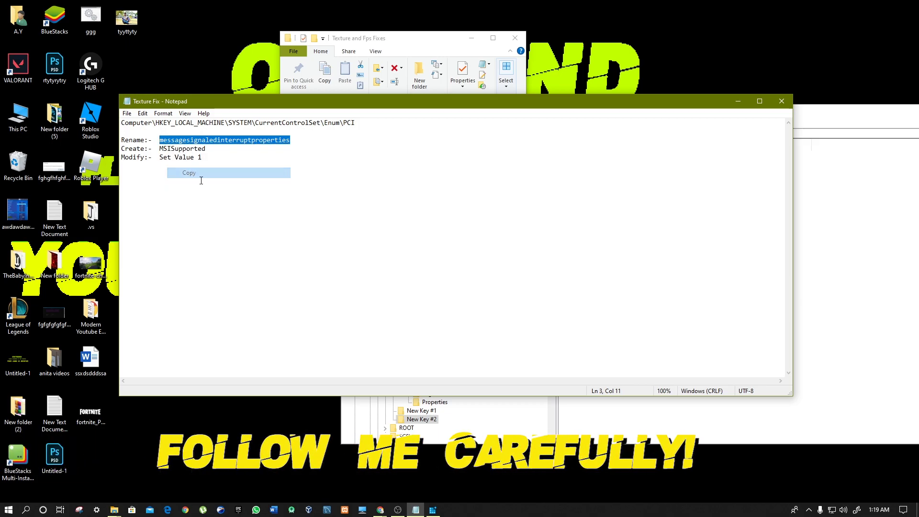
click(426, 420)
right_click(429, 422)
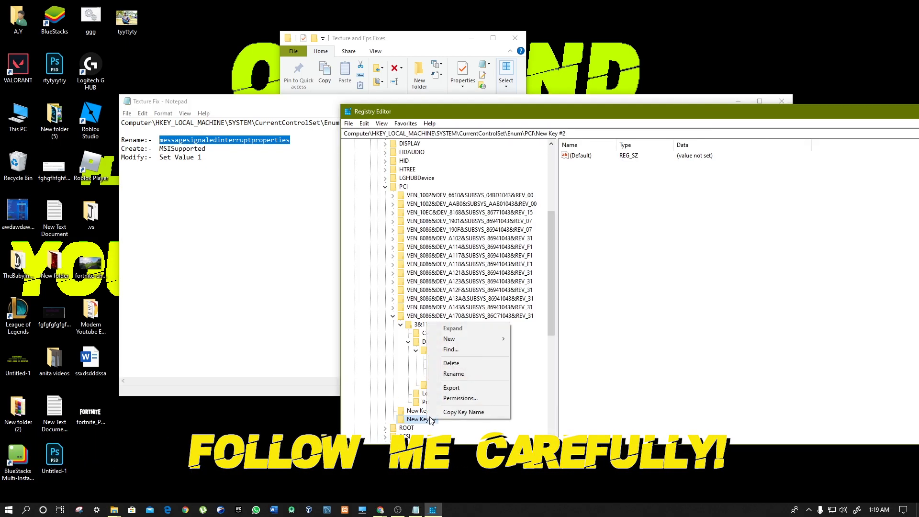
click(459, 375)
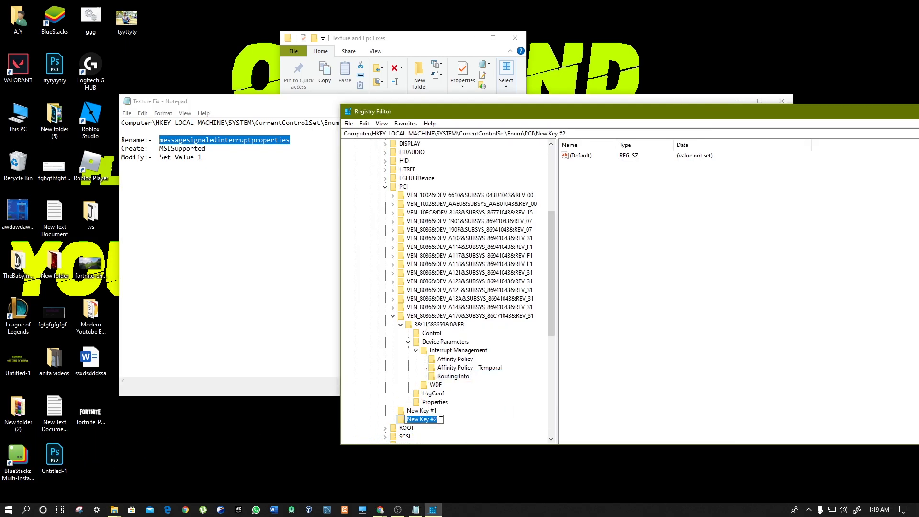
key(ctrl+v)
key(Return)
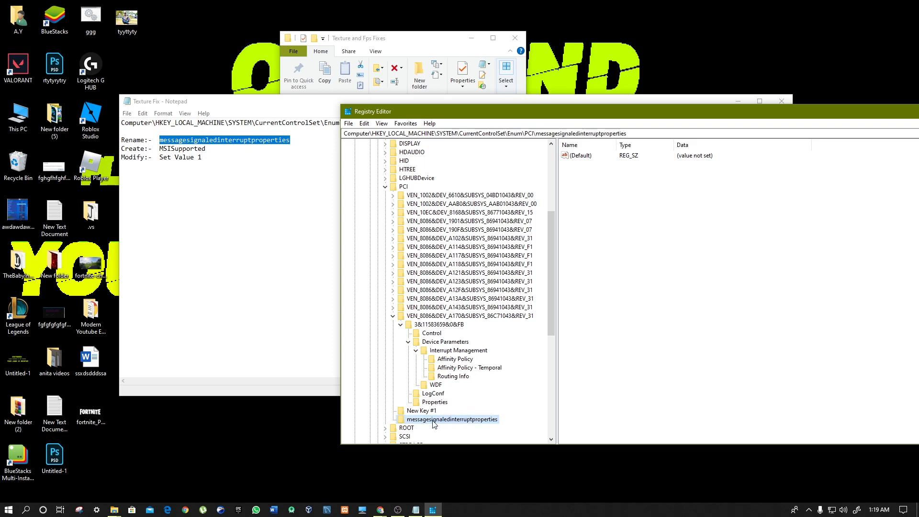
Create a QWORD (64-bit) value in the messagesignaledinterruptproperties key and name it MSISupported, copied from the notes.
right_click(409, 423)
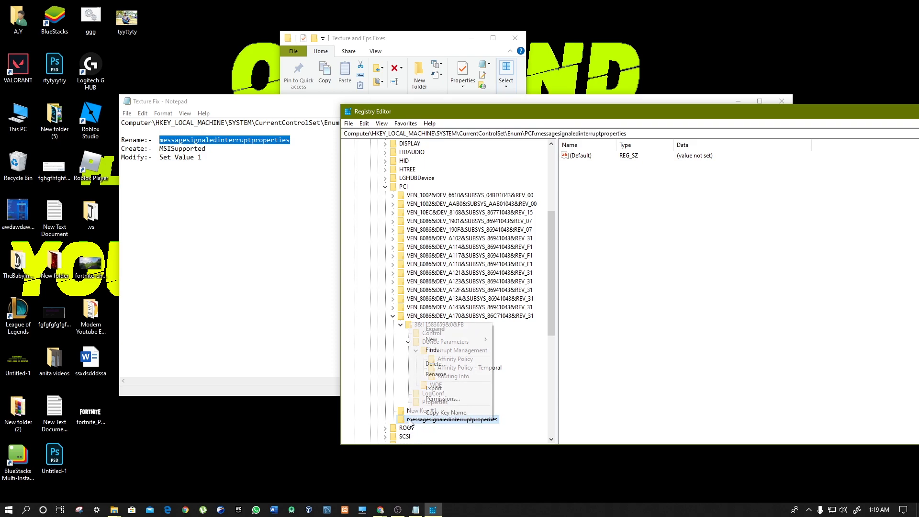
mouse_move(463, 339)
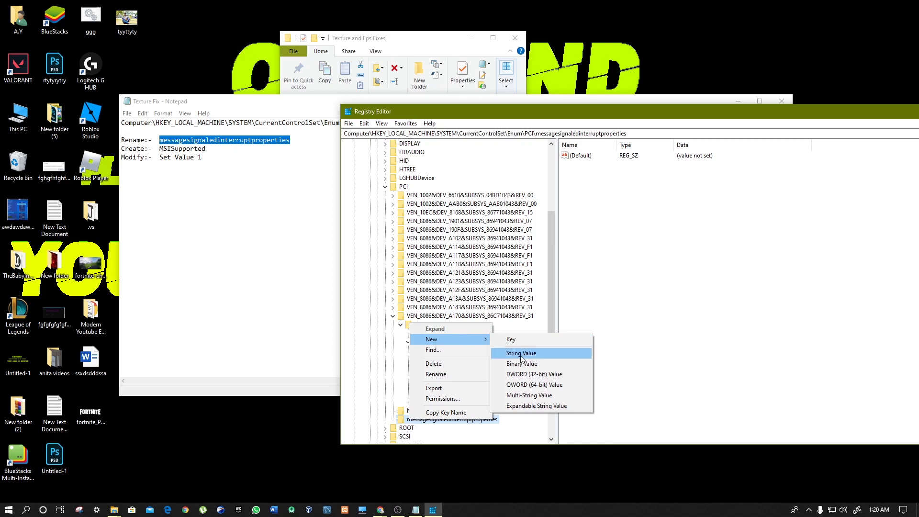
click(533, 385)
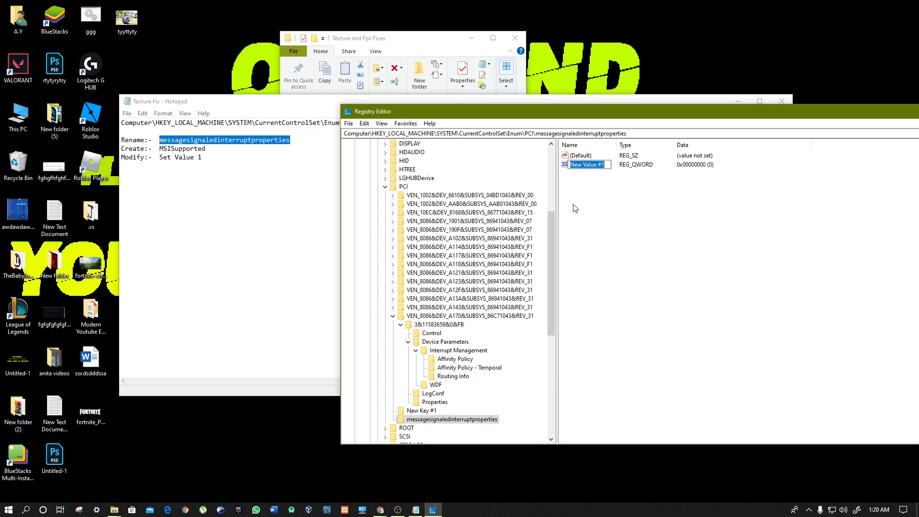
click(209, 150)
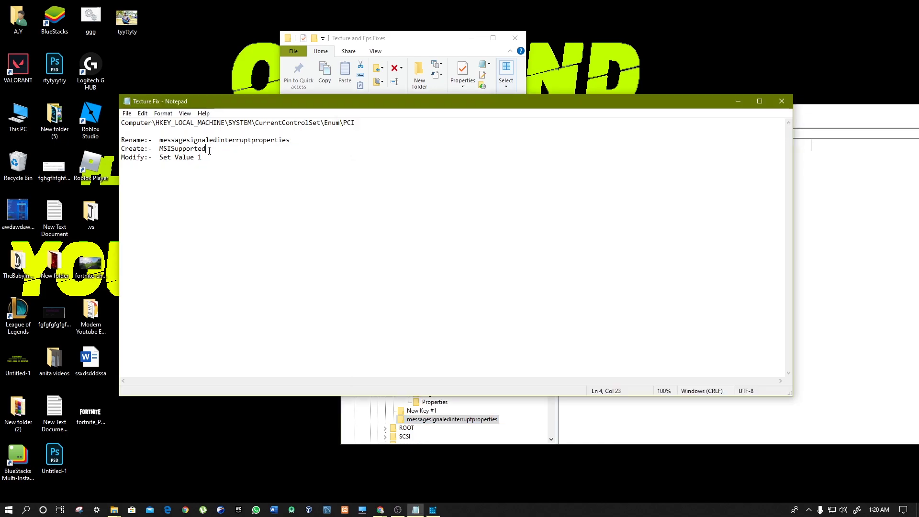
right_click(162, 150)
click(181, 181)
click(808, 301)
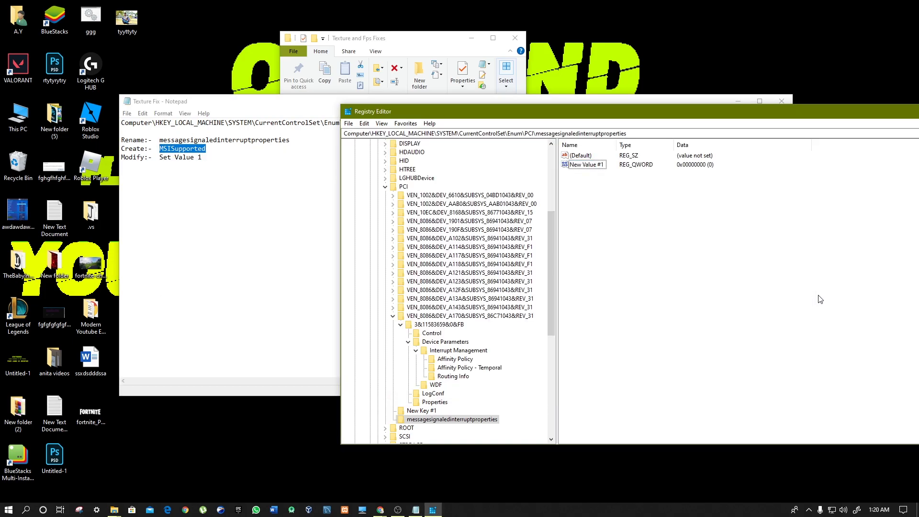
right_click(595, 169)
click(619, 207)
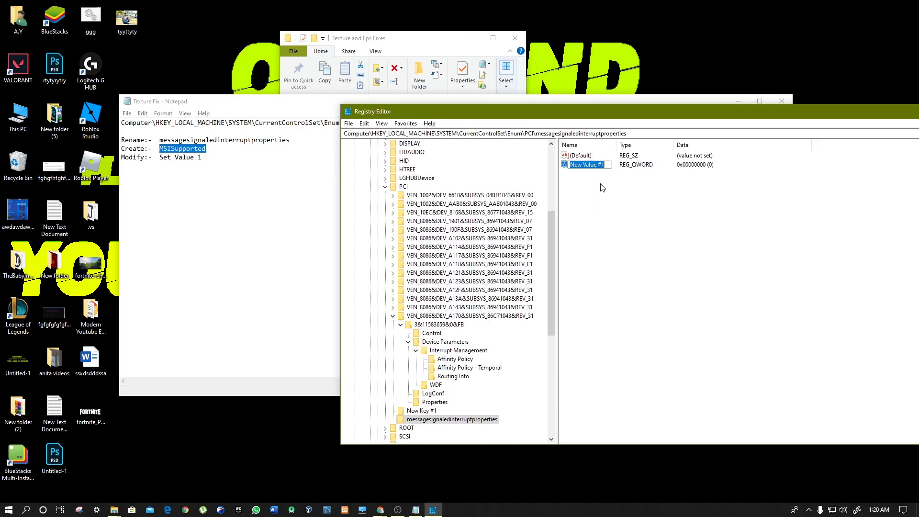
key(Return)
Set the value data of MSISupported to 1.
double_click(588, 165)
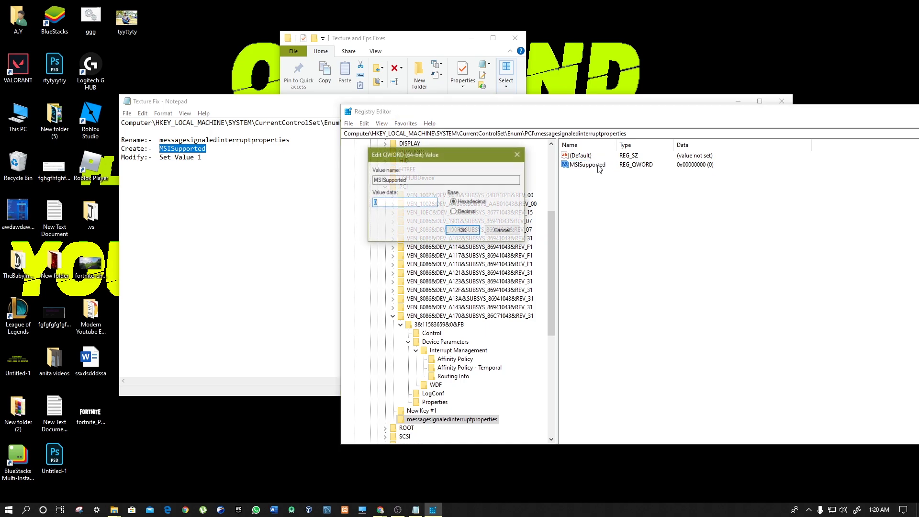
drag(477, 155, 579, 157)
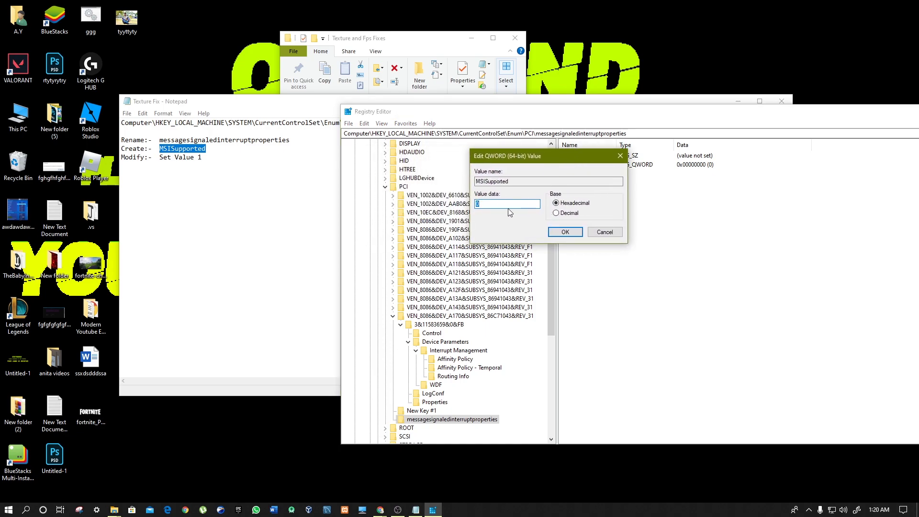
text(1)
click(566, 232)
Close Registry Editor and the Texture Fix notes.
drag(681, 115, 485, 126)
click(815, 122)
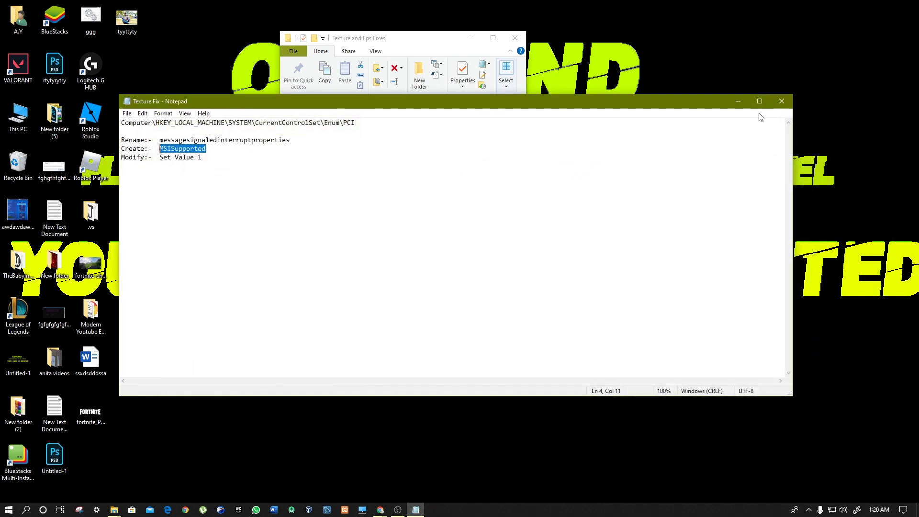
click(782, 101)
right_click(668, 128)
mouse_move(694, 135)
click(824, 210)
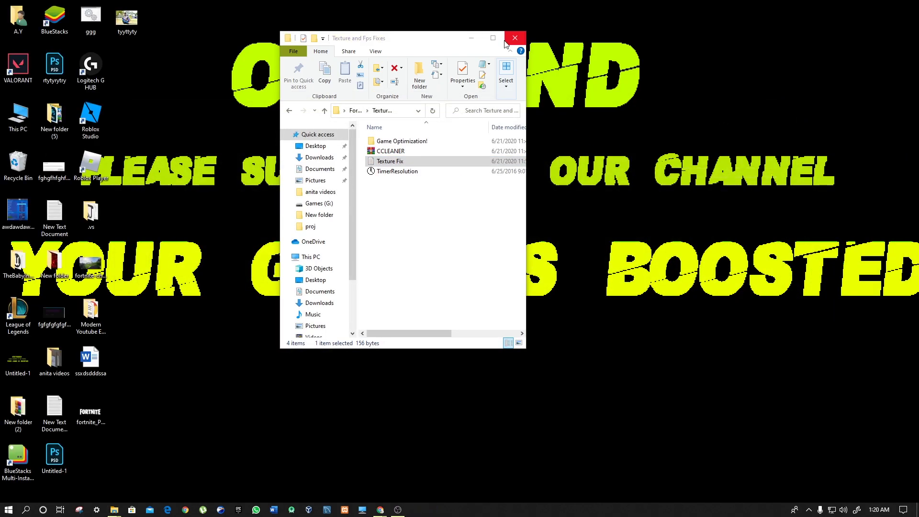
Run TimerResolution from the Texture and Fps Fixes folder, set the timer resolution to Maximum and close the utility.
click(493, 38)
double_click(117, 137)
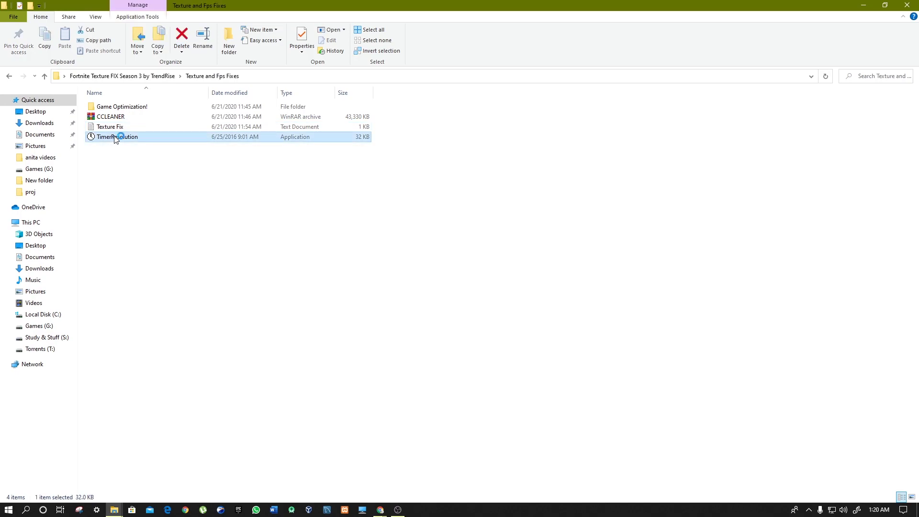
drag(413, 213, 376, 191)
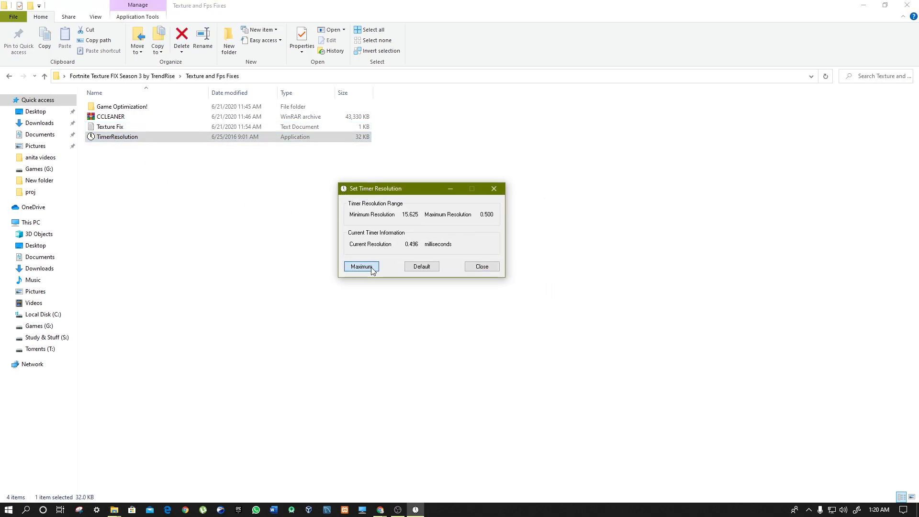
click(495, 190)
Open the Launch Options text file in the main fix folder and copy its line of launch arguments.
click(44, 76)
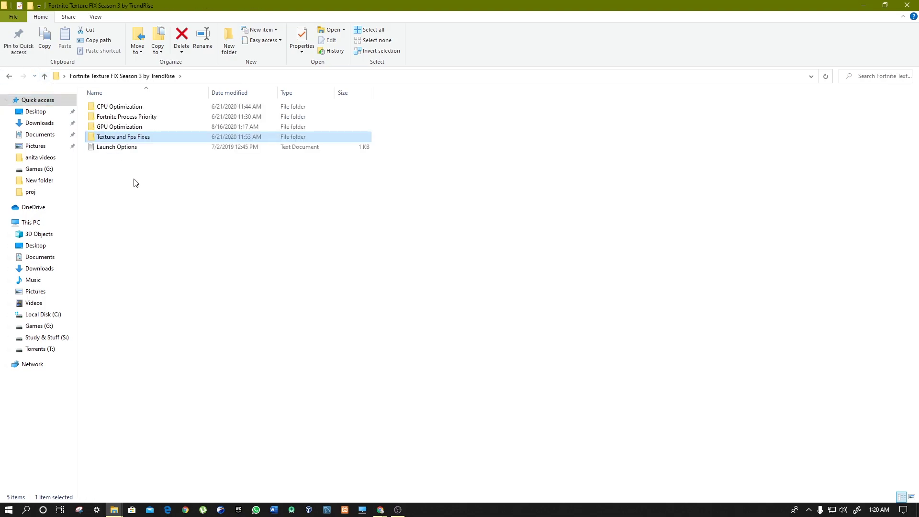
double_click(115, 148)
drag(267, 103, 181, 93)
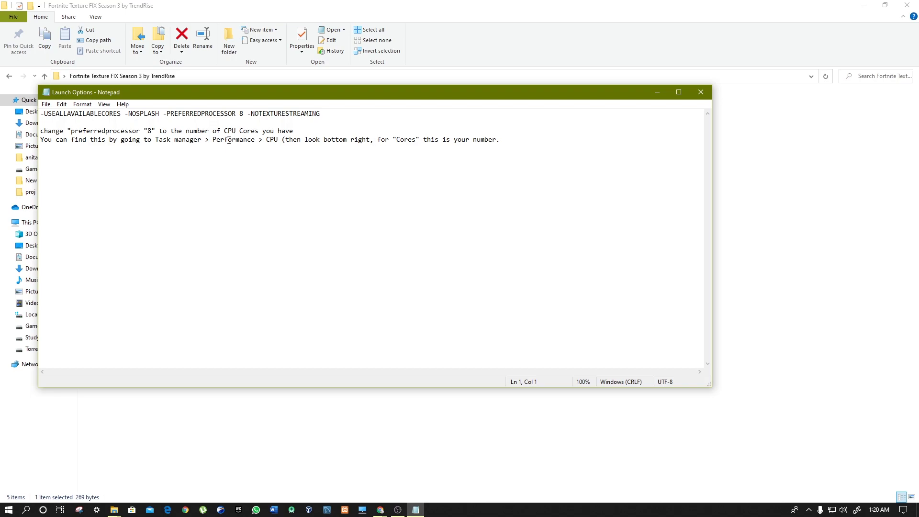
mouse_move(40, 115)
mouse_down()
mouse_move(472, 160)
mouse_move(351, 150)
mouse_move(338, 123)
mouse_move(43, 110)
mouse_up()
right_click(55, 112)
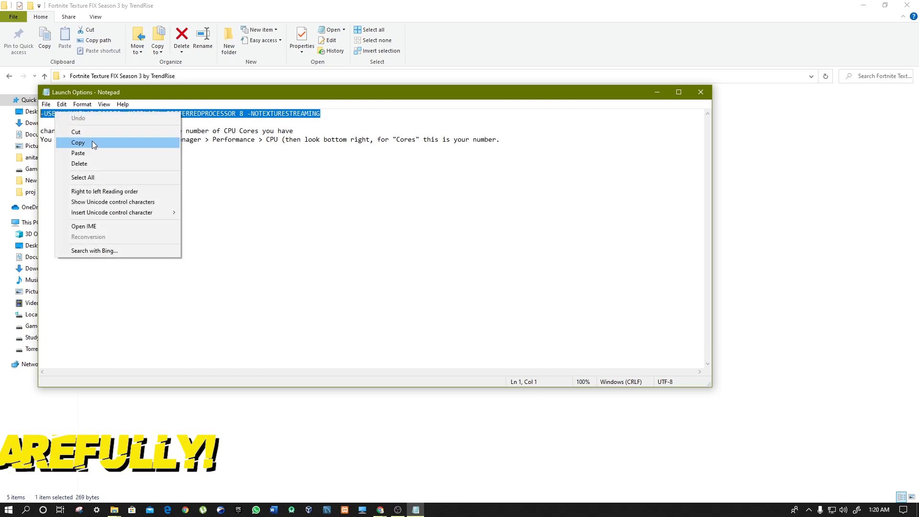
click(90, 139)
Switch to the Epic Games Launcher and open the Fortnite options under Manage Games in its settings.
click(232, 504)
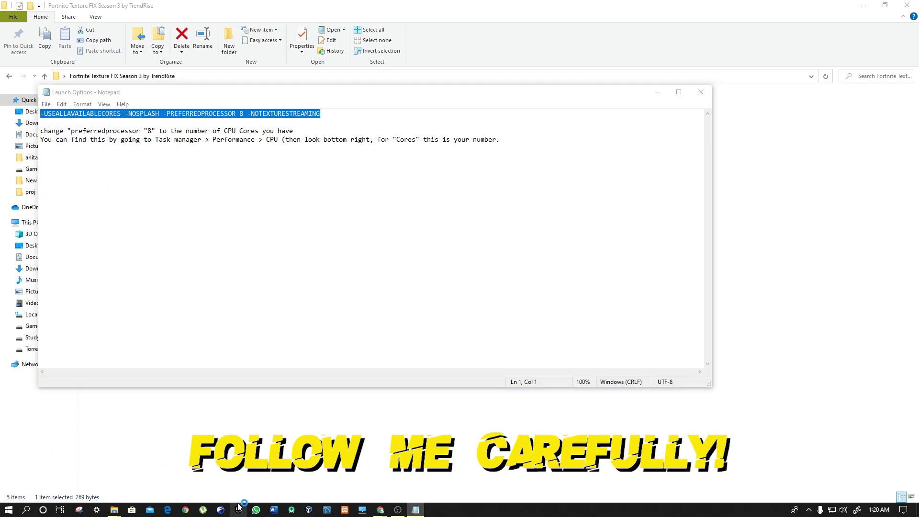
drag(393, 100, 341, 93)
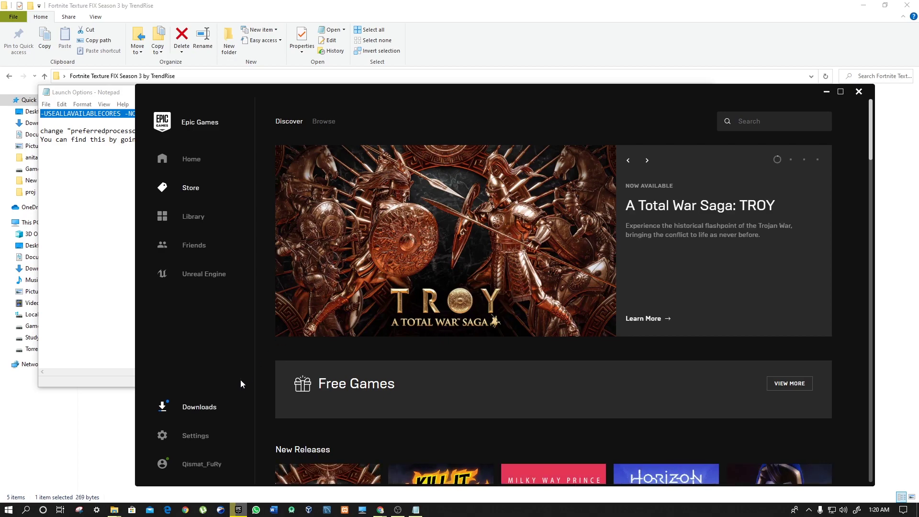
click(209, 466)
click(210, 434)
scroll(280, 281, down, 8)
scroll(309, 374, down, 5)
click(233, 415)
scroll(249, 402, down, 2)
Replace Fortnite's additional command line arguments with the copied -USEALLAVAILABLECORES -NOSPLASH -PREFERREDPROCESSOR 8 -NOTEXTURESTREAMING line.
double_click(287, 392)
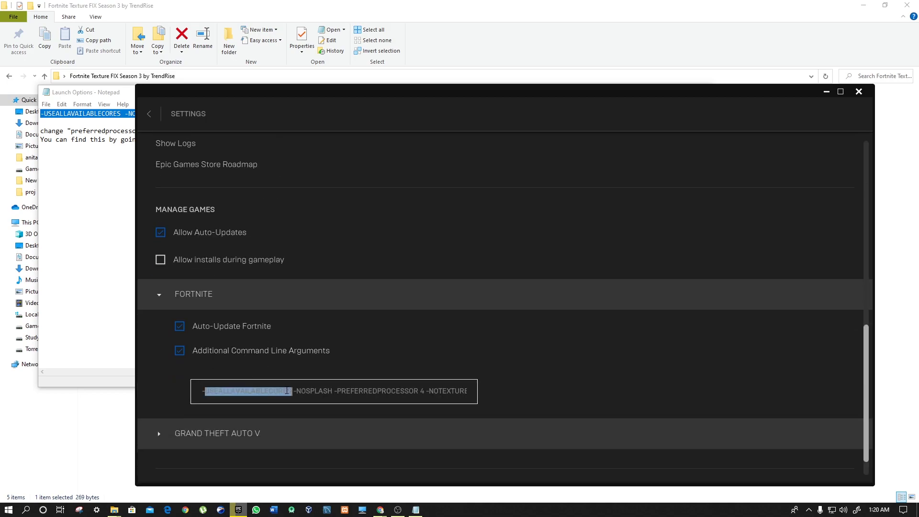
key(ctrl+a)
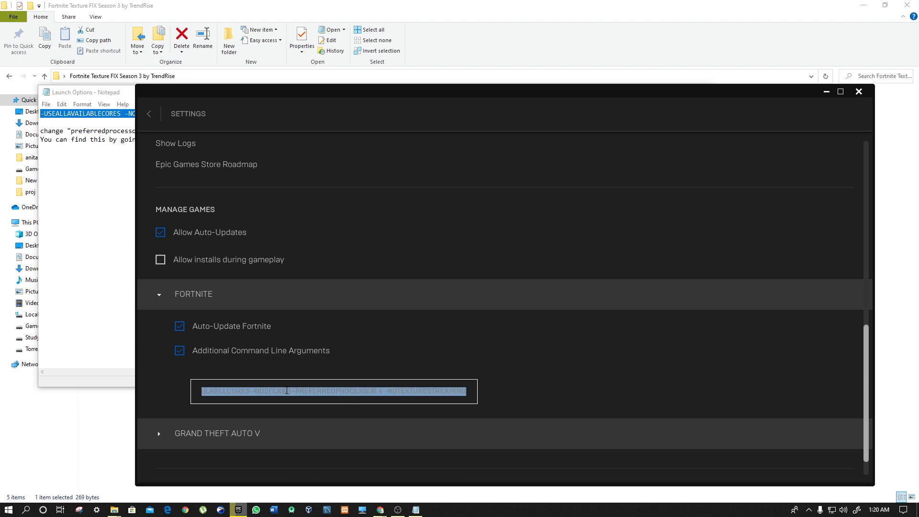
key(BackSpace)
key(ctrl+v)
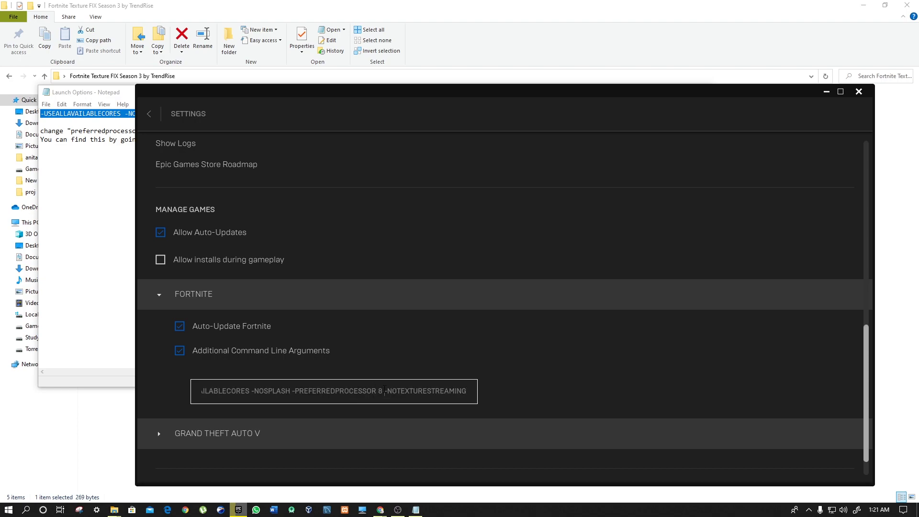
Open Task Manager and check the number of cores in the CPU performance details.
right_click(613, 510)
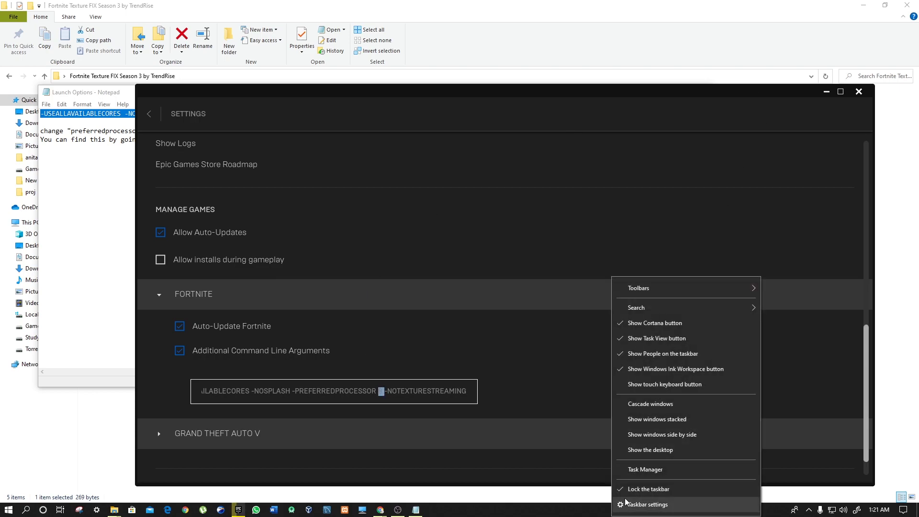
click(689, 468)
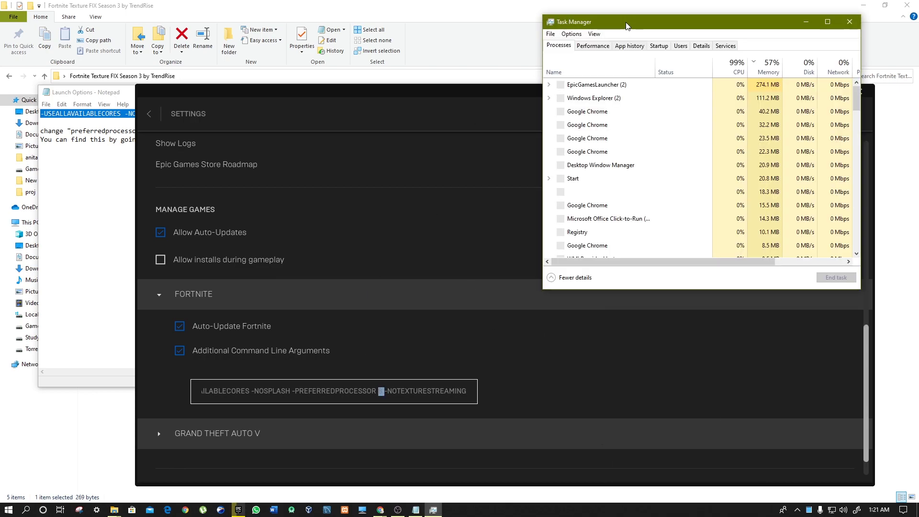
drag(630, 27, 561, 24)
click(503, 31)
click(573, 25)
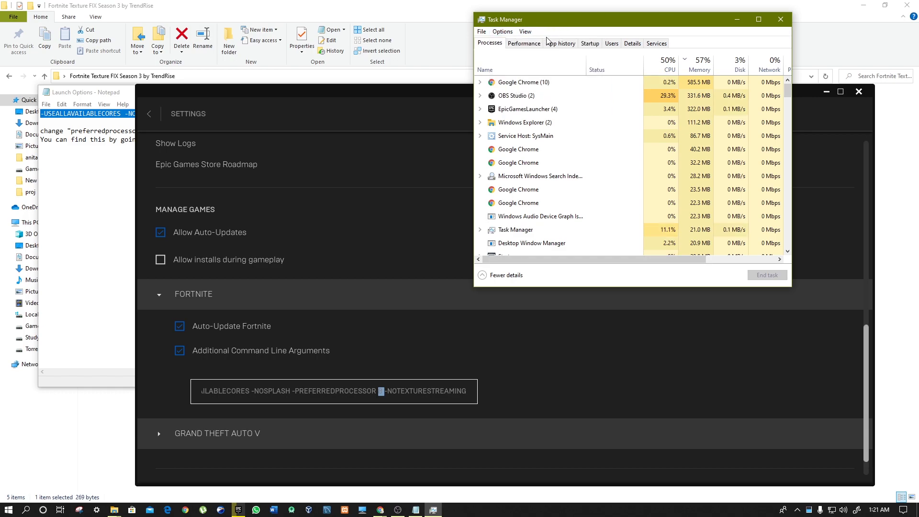
click(525, 43)
click(535, 77)
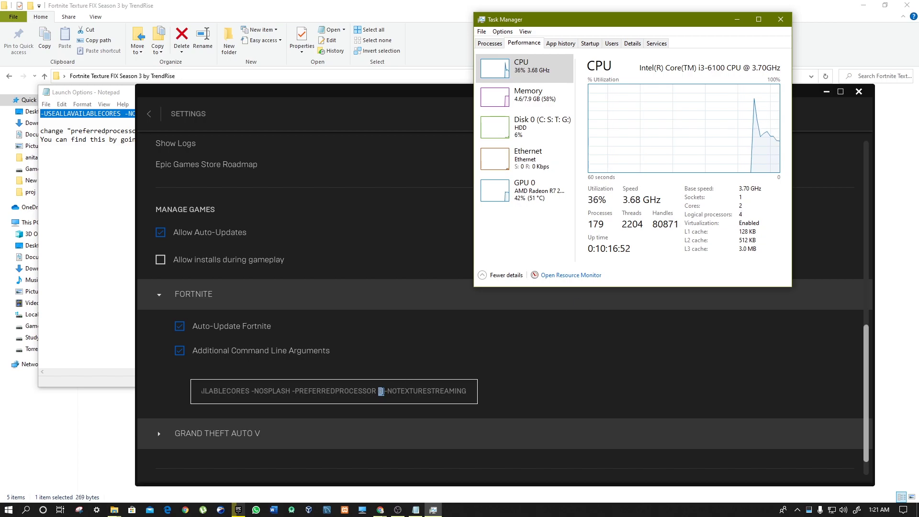
Set the PREFERREDPROCESSOR number in Fortnite's command line arguments to 2 and collapse the Fortnite options.
click(380, 391)
text(2)
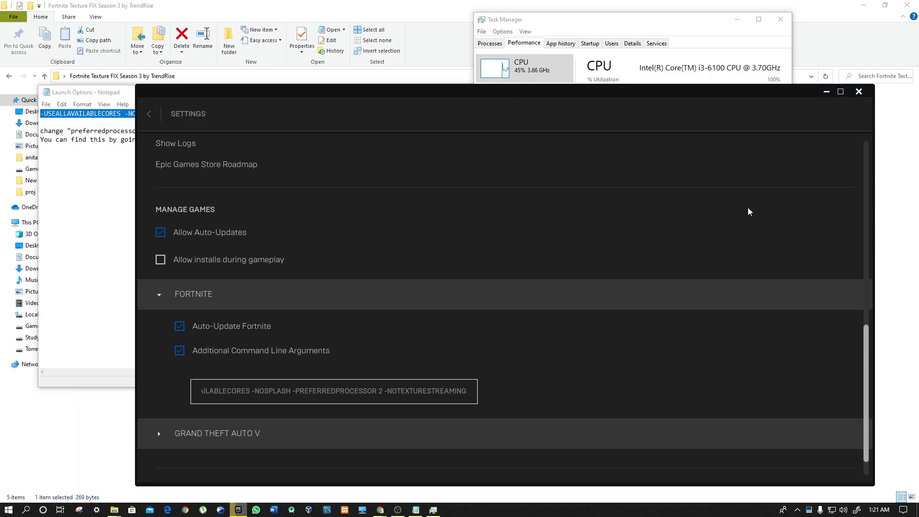
click(294, 299)
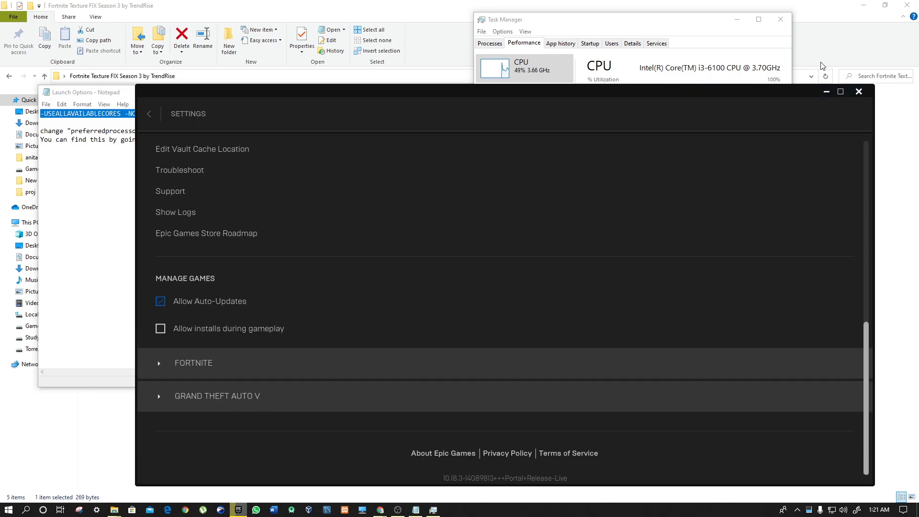
Minimize the Epic Games Launcher and close Task Manager, the Launch Options notes and the fix folder.
click(827, 92)
click(781, 19)
click(584, 183)
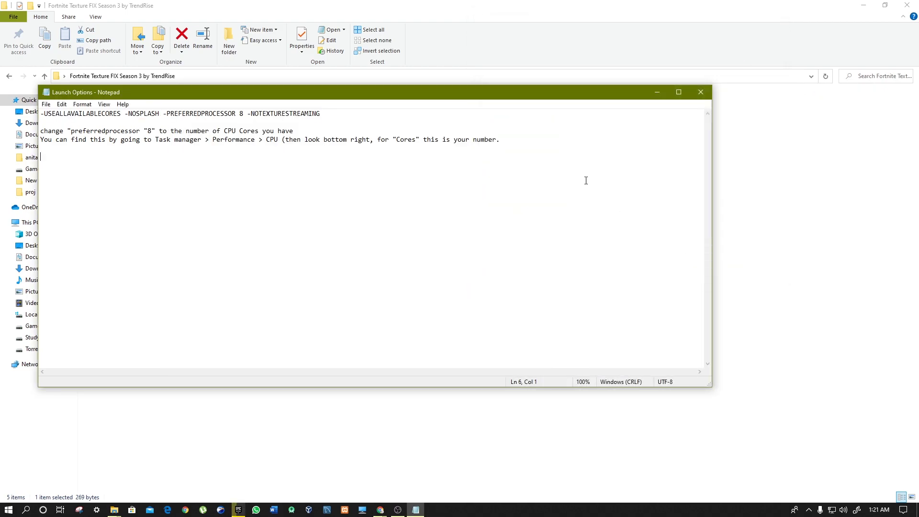
click(701, 92)
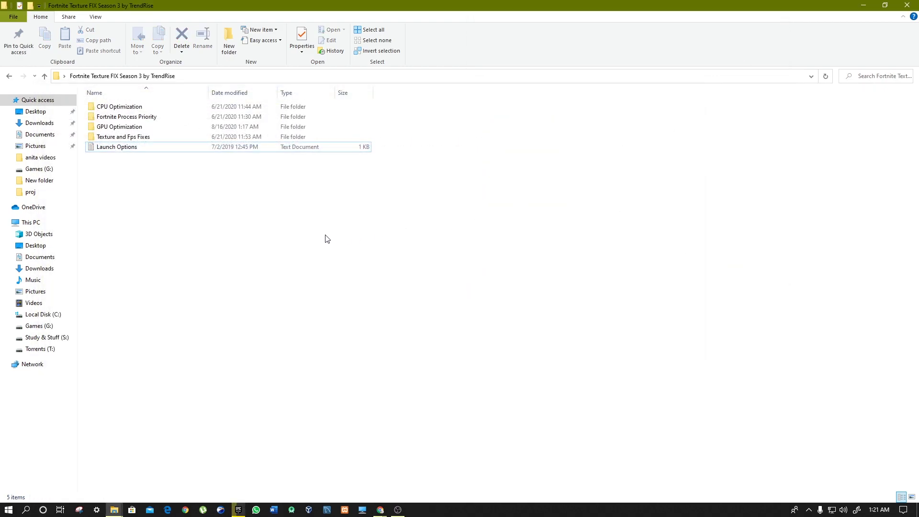
click(907, 5)
right_click(481, 112)
right_click(517, 154)
click(543, 197)
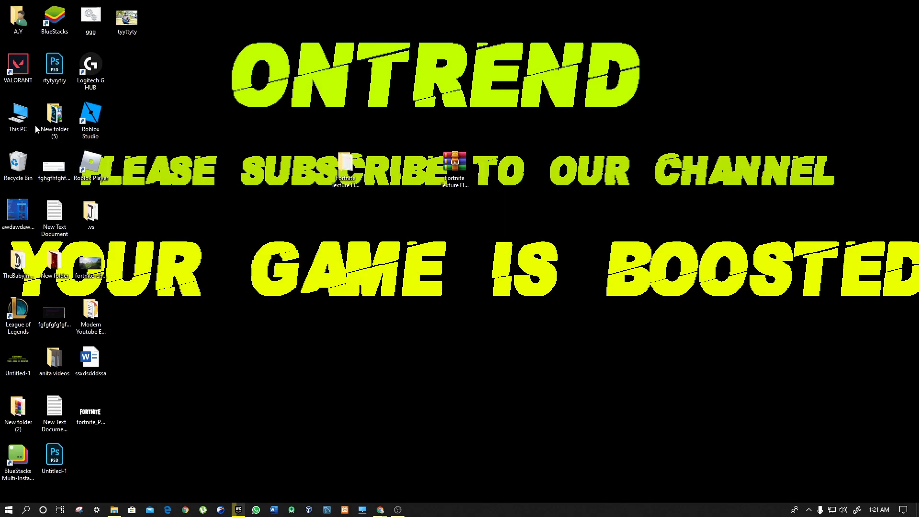
Open the Fortnite folder inside Epic Games on the Games (G:) drive.
double_click(21, 129)
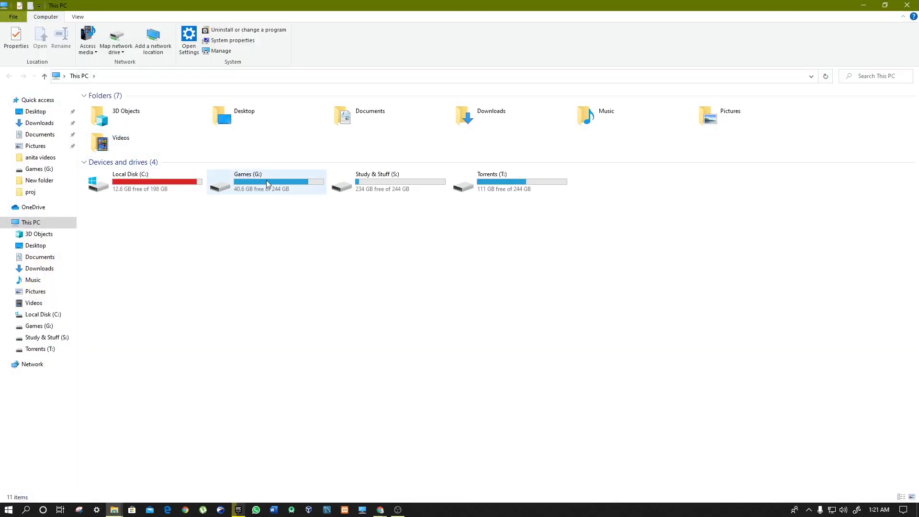
double_click(217, 191)
click(107, 148)
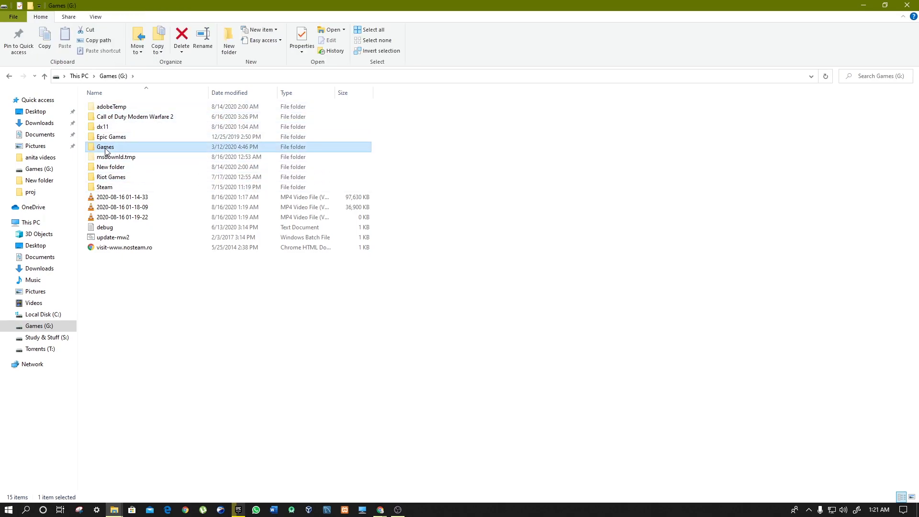
double_click(106, 151)
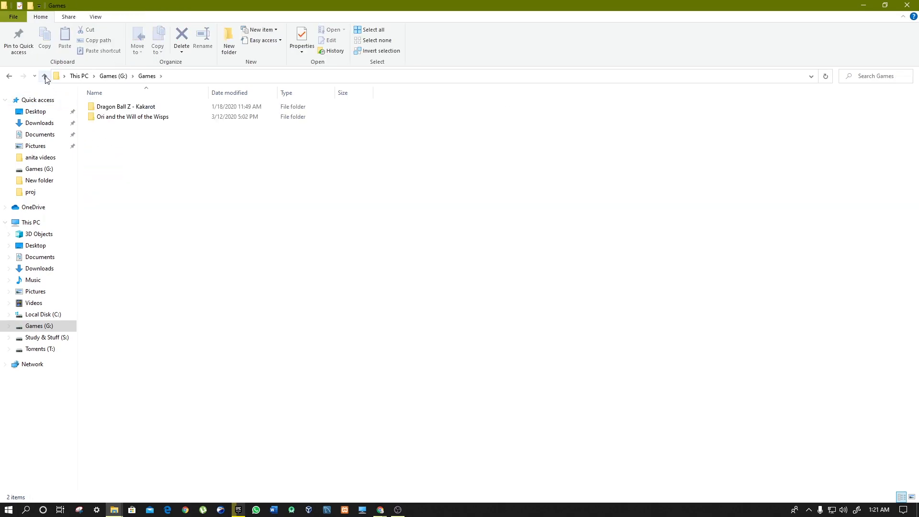
click(45, 77)
click(110, 139)
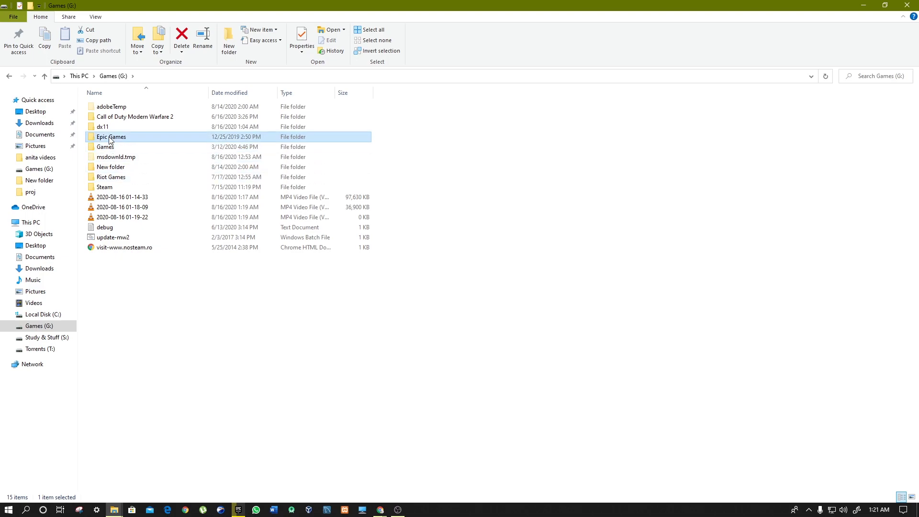
double_click(110, 139)
double_click(106, 117)
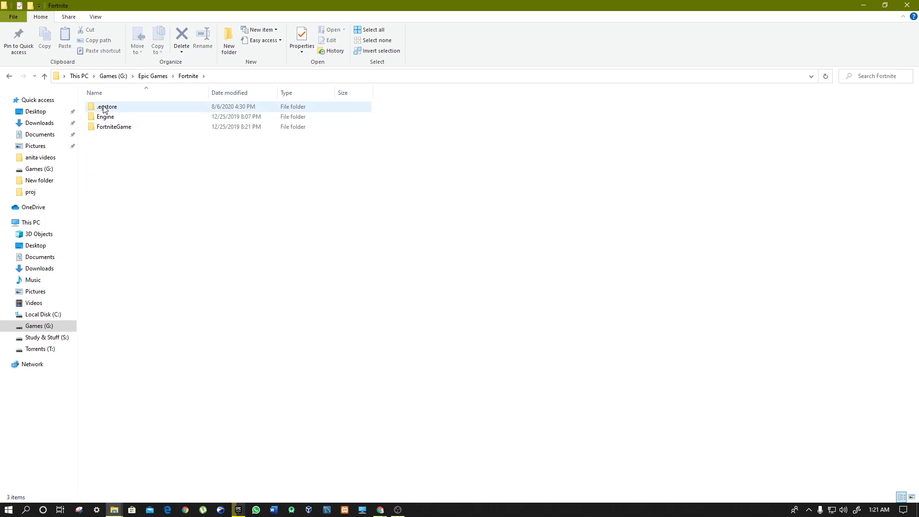
Go into FortniteGame, Binaries, Win64 and locate the Fortnite application files.
double_click(106, 117)
click(44, 77)
double_click(115, 127)
click(106, 111)
double_click(106, 110)
double_click(102, 117)
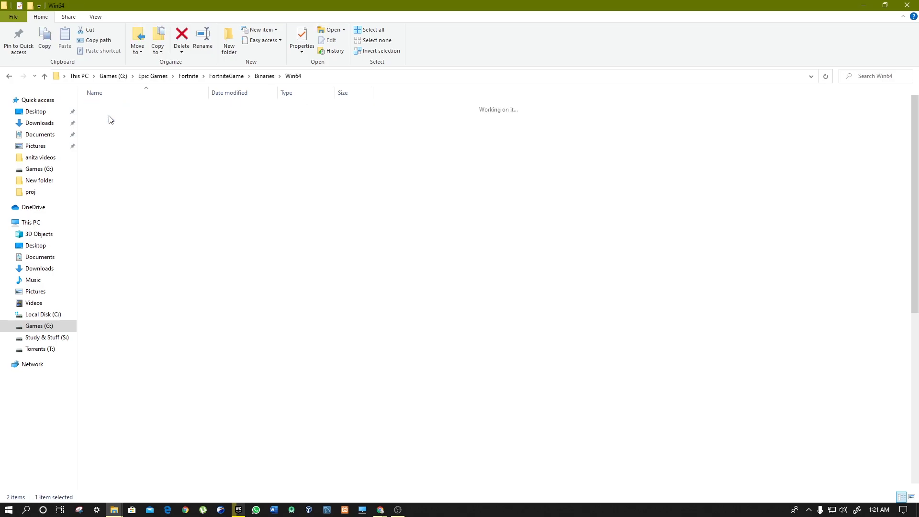
scroll(120, 124, down, 10)
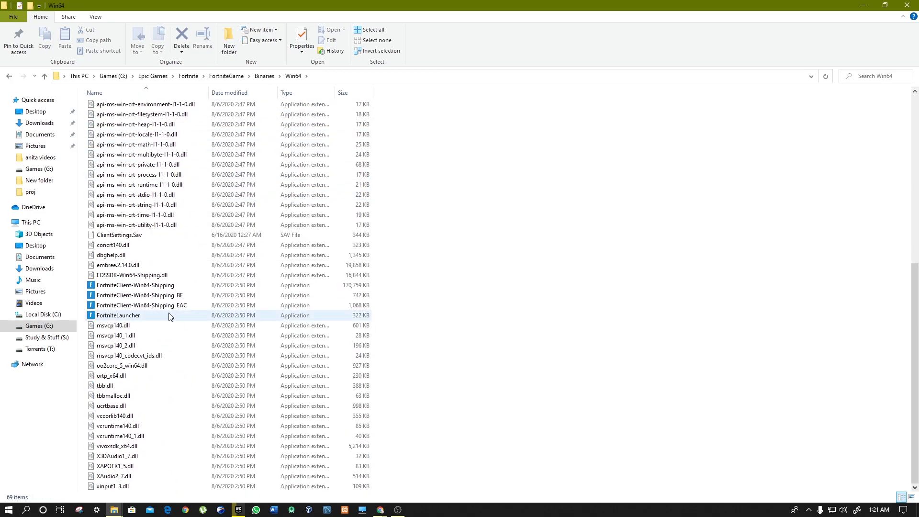
Open the high DPI settings in the compatibility properties of FortniteClient-Win64-Shipping.
drag(406, 300, 272, 320)
click(111, 295)
click(110, 285)
right_click(97, 287)
click(114, 282)
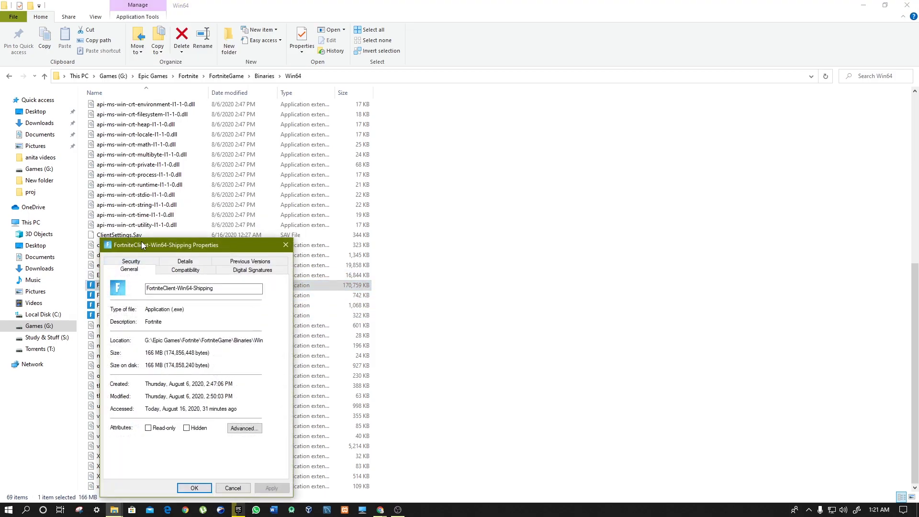
drag(140, 243, 161, 191)
click(221, 215)
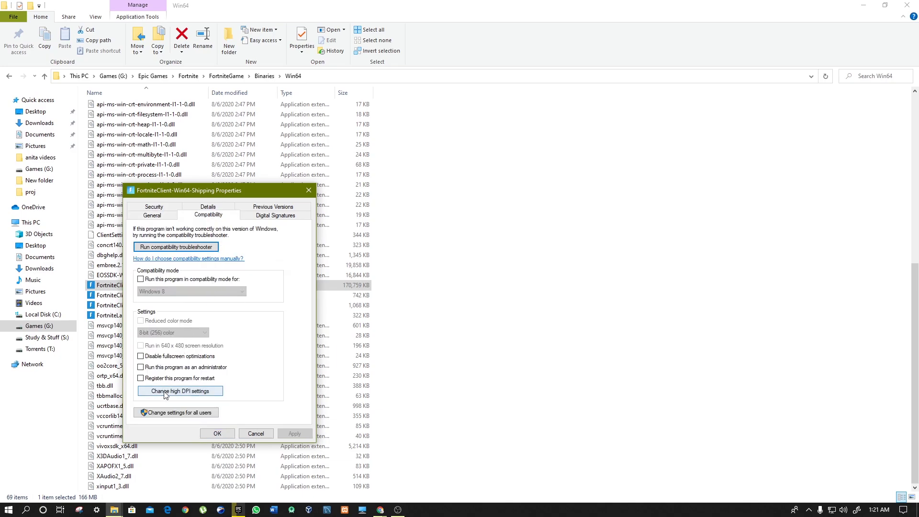
click(180, 391)
drag(199, 234, 231, 194)
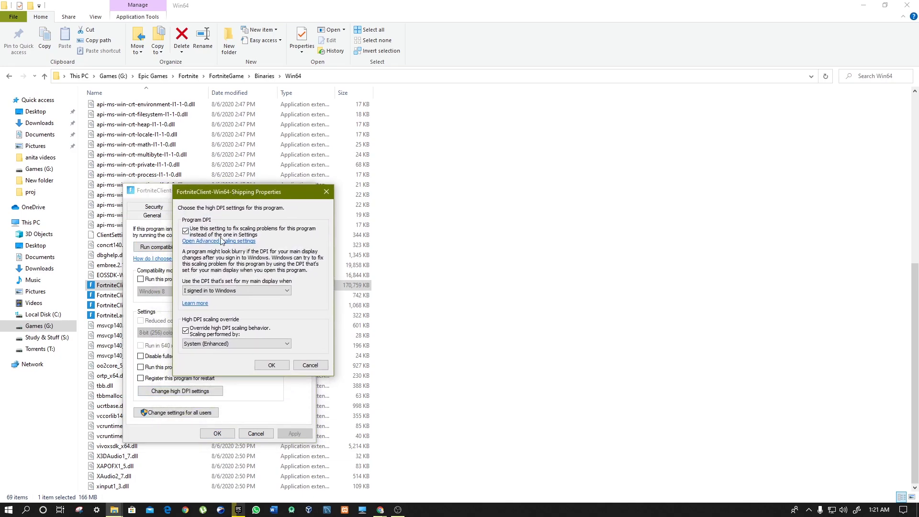
Disable the program DPI scaling fix, keep the high DPI scaling override enabled with System (Enhanced), and confirm the properties.
click(187, 232)
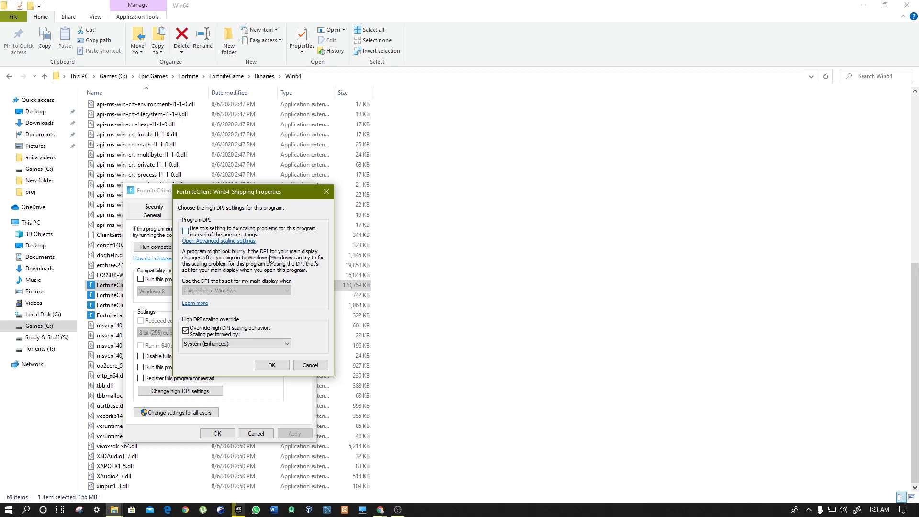
click(200, 336)
click(201, 336)
click(215, 343)
click(218, 365)
click(271, 365)
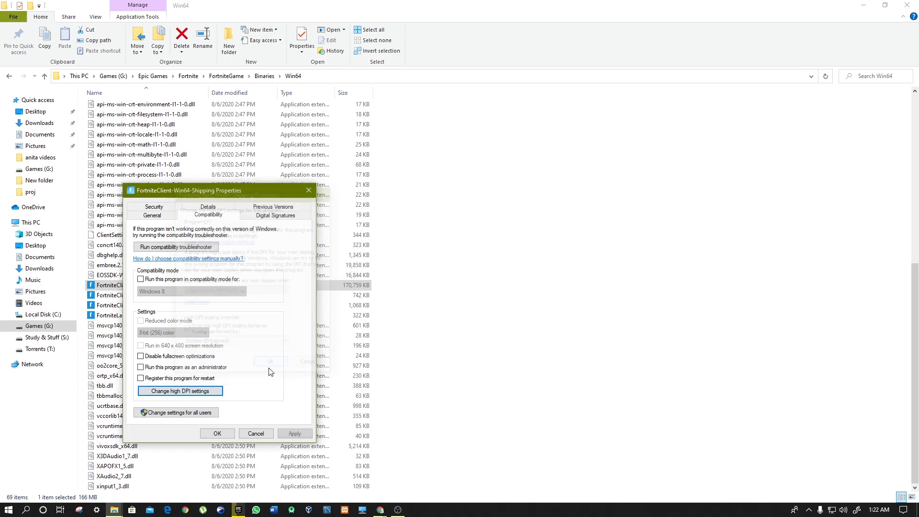
click(218, 433)
Set the high DPI scaling override of FortniteClient-Win64-Shipping_BE to System (Enhanced) and confirm its properties.
click(132, 295)
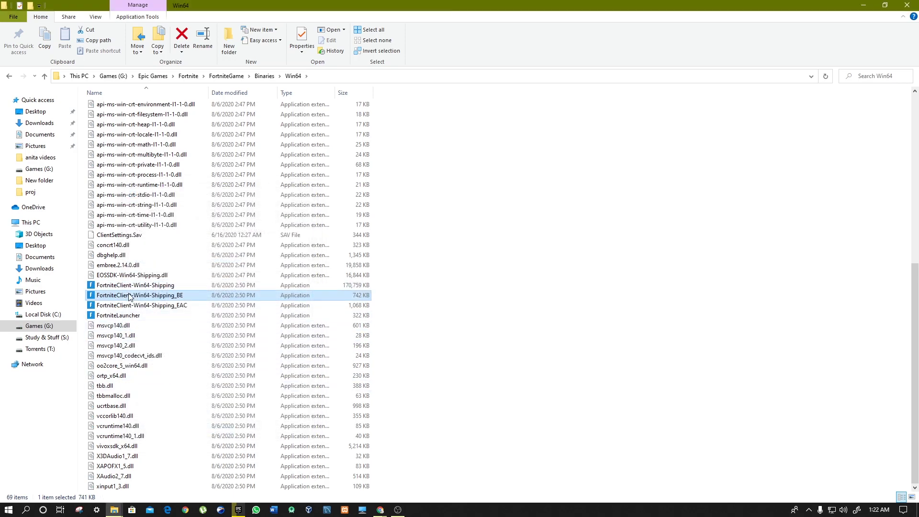
right_click(132, 295)
click(157, 285)
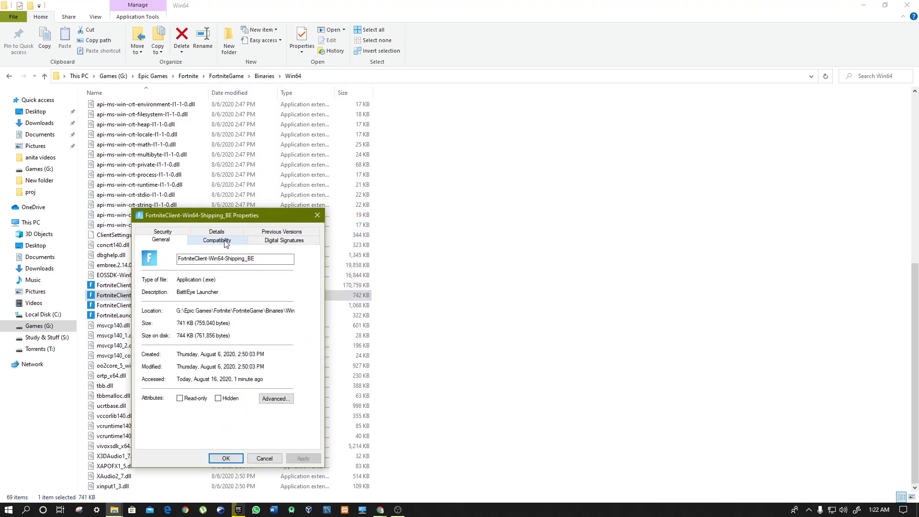
click(224, 242)
click(174, 416)
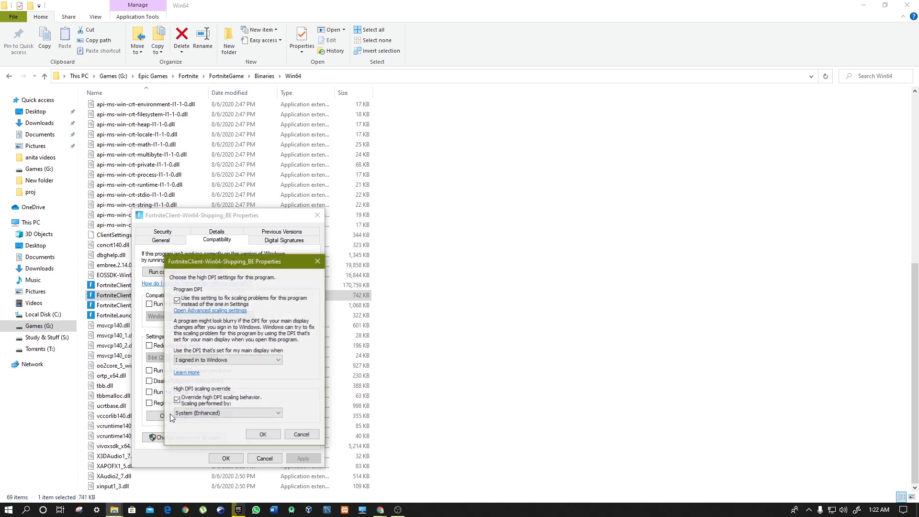
click(210, 413)
click(210, 434)
click(177, 401)
click(262, 435)
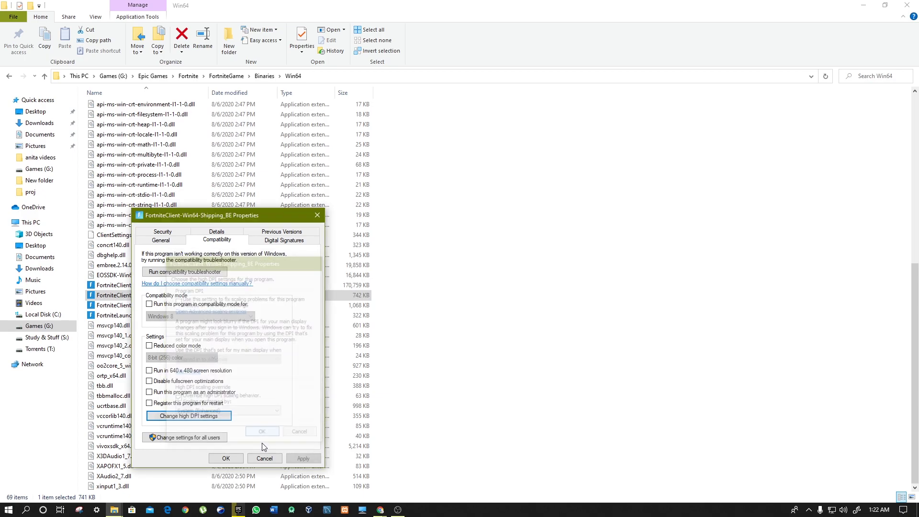
click(230, 462)
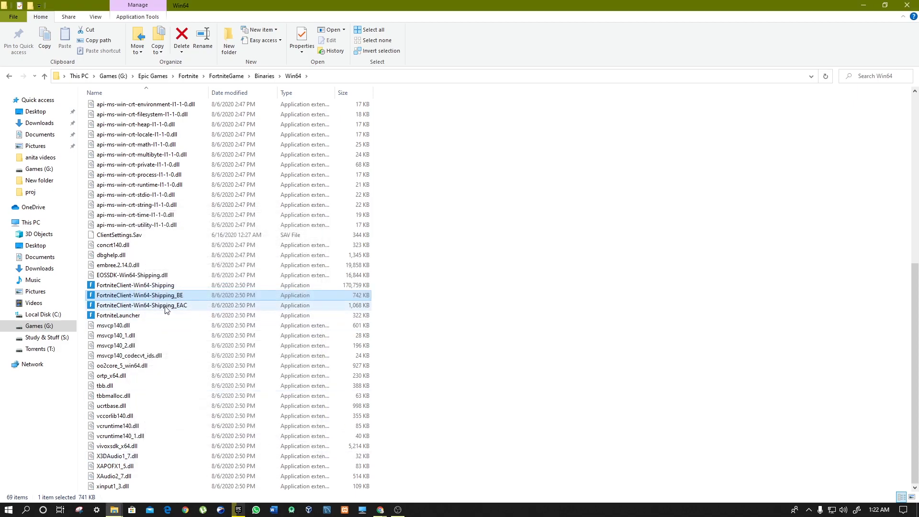
For FortniteClient-Win64-Shipping_EAC, disable the program DPI scaling fix, set the high DPI override to System (Enhanced), and apply.
click(168, 305)
right_click(168, 306)
click(187, 298)
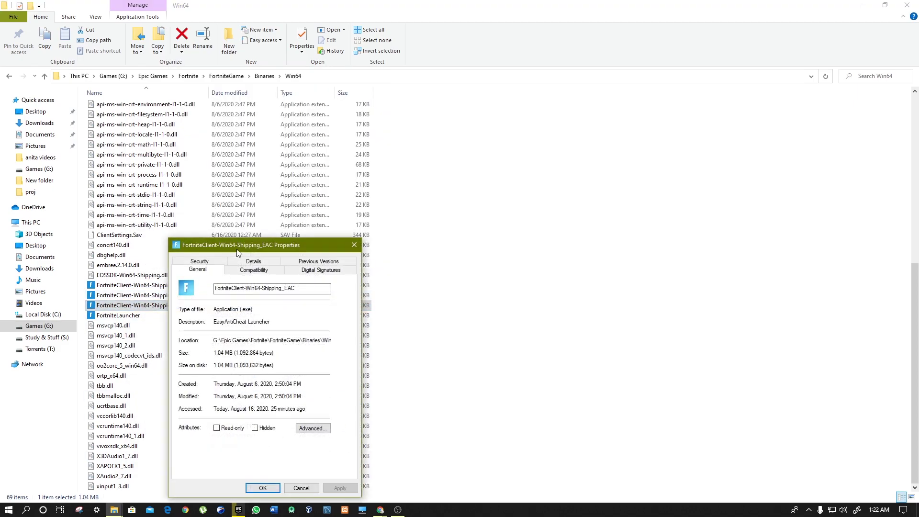
click(260, 214)
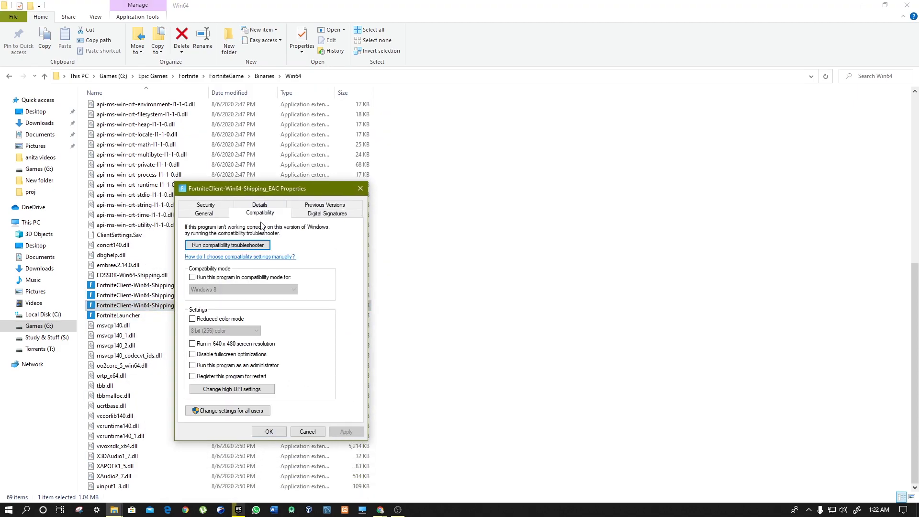
click(213, 389)
click(245, 278)
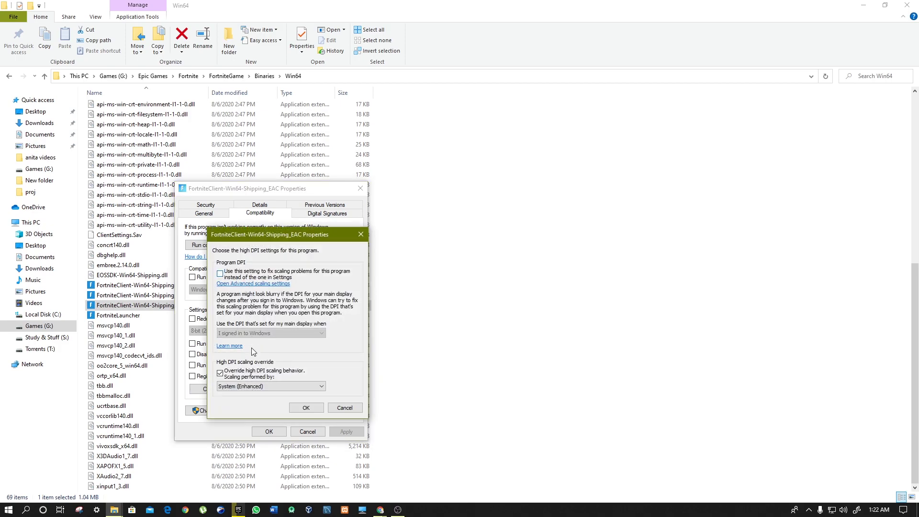
click(266, 387)
click(253, 405)
click(306, 407)
click(346, 432)
click(269, 431)
Open the high DPI settings in the compatibility properties of FortniteLauncher.
click(139, 316)
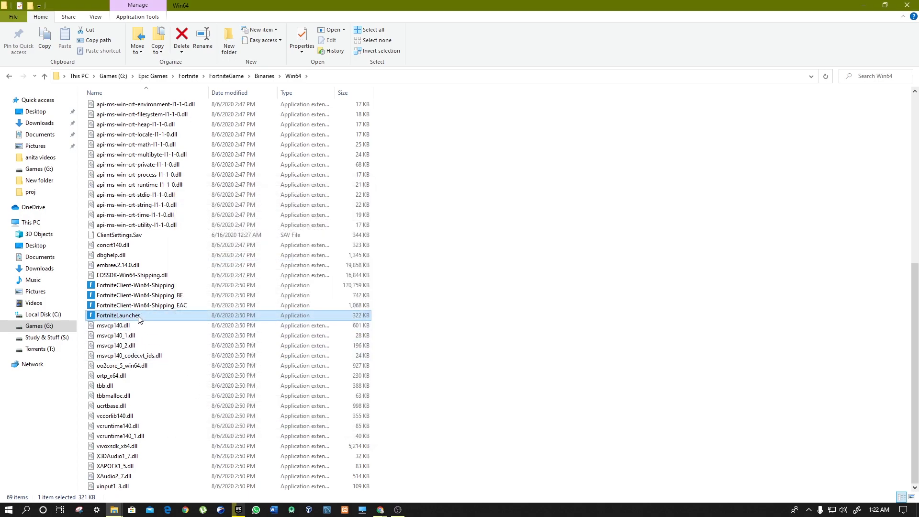
right_click(139, 317)
click(148, 308)
drag(190, 239, 190, 197)
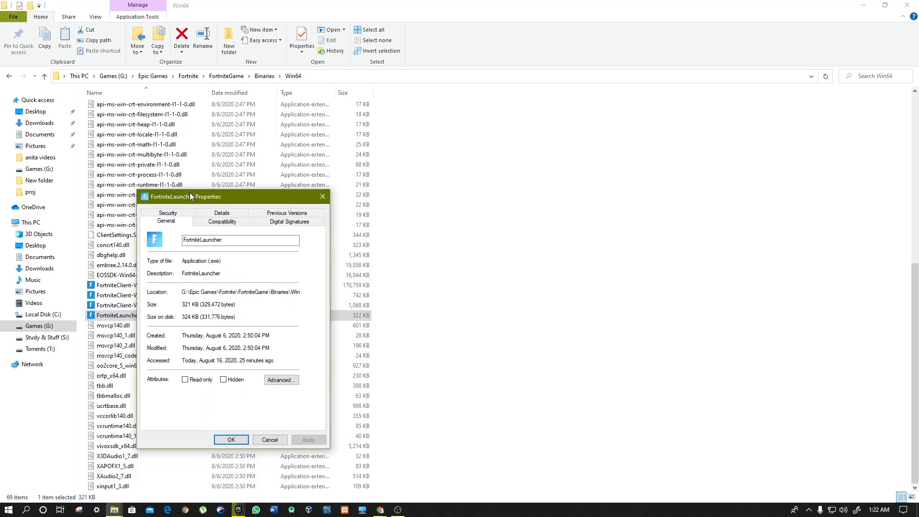
click(222, 222)
click(183, 398)
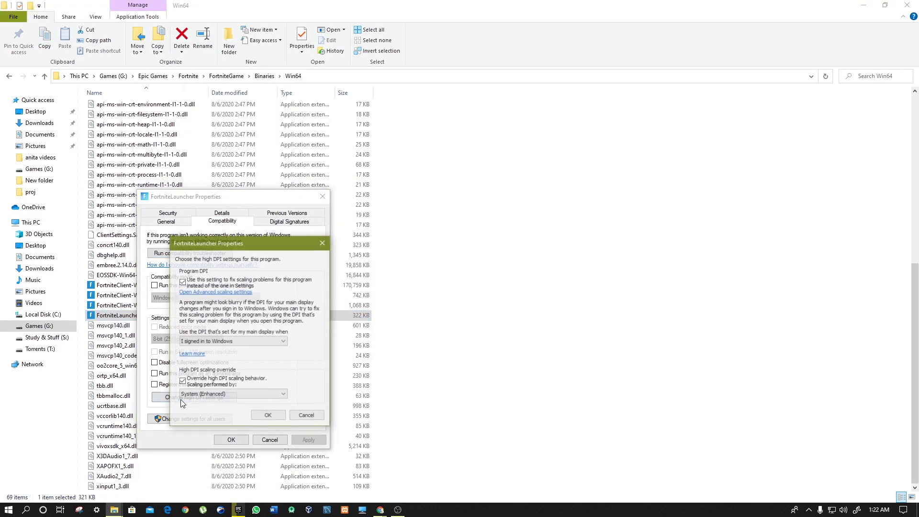
Disable FortniteLauncher's program DPI scaling fix, set its high DPI scaling override to System (Enhanced), and apply the properties.
click(201, 283)
click(218, 394)
click(219, 416)
click(215, 394)
click(245, 416)
click(268, 415)
click(300, 440)
click(245, 440)
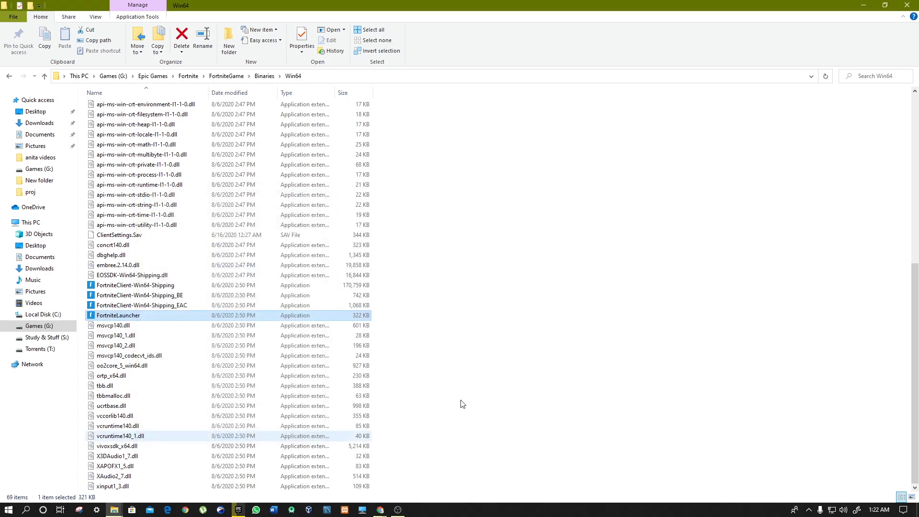
Close the Win64 folder and open the Start menu.
click(907, 5)
key(super)
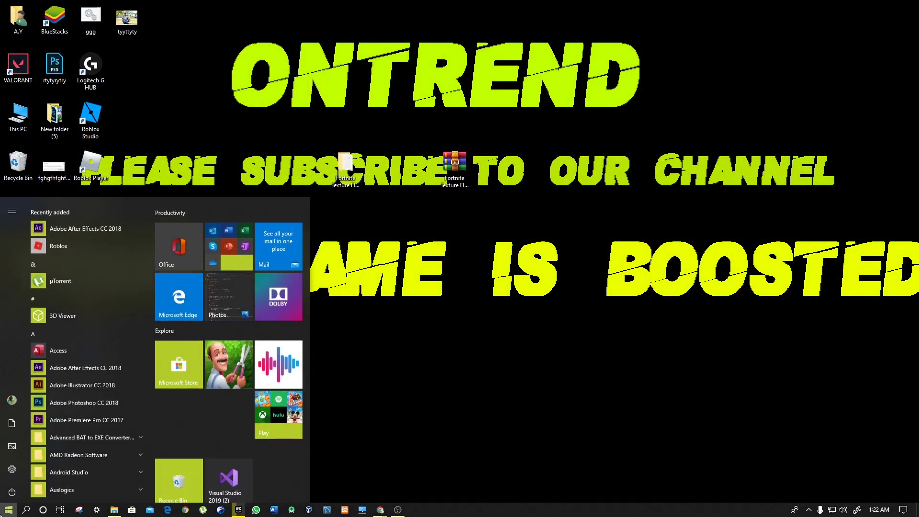